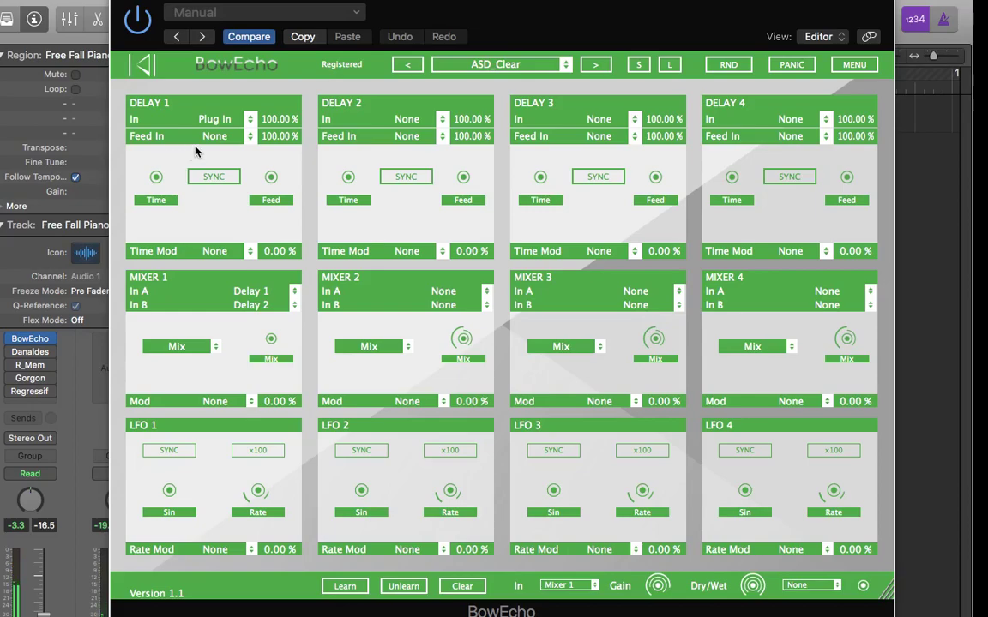
Audition the ASD_DrumHacker and ASD_StereoSpreader presets, bypassing and re-enabling the plug-in to compare the latter with the dry signal
click(597, 65)
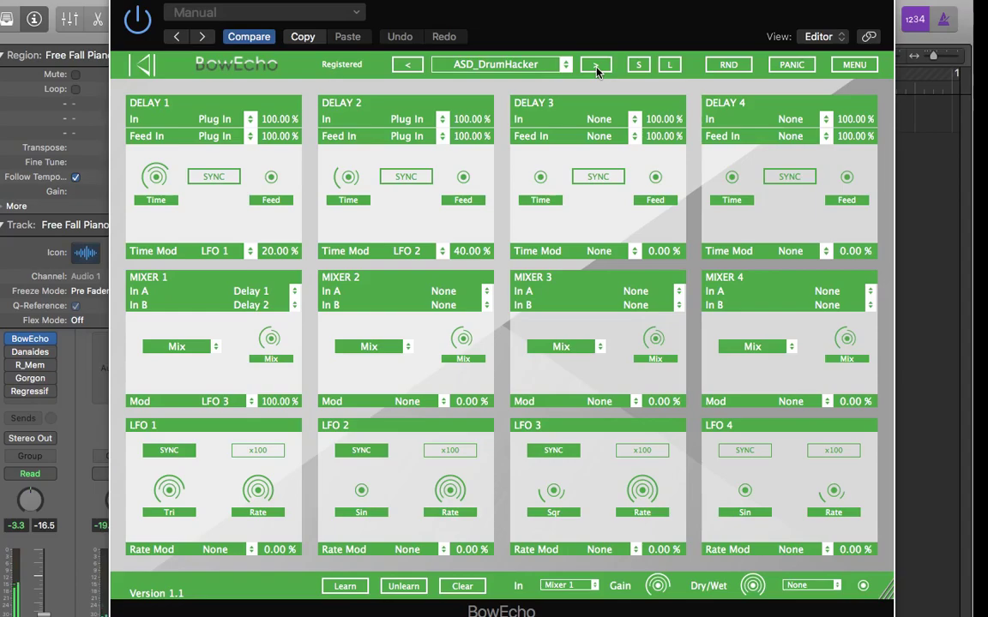
click(596, 67)
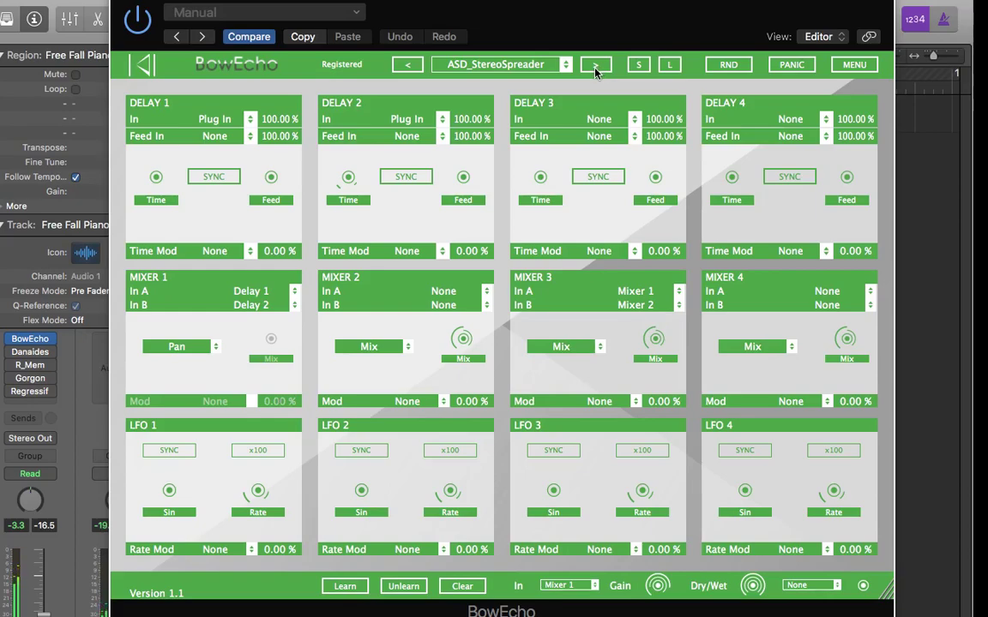
click(138, 19)
click(138, 19)
Audition the remaining ASD presets in order: ASD_TheAlchemist, ASD_TheChunker and ASD_WetBeats
click(595, 66)
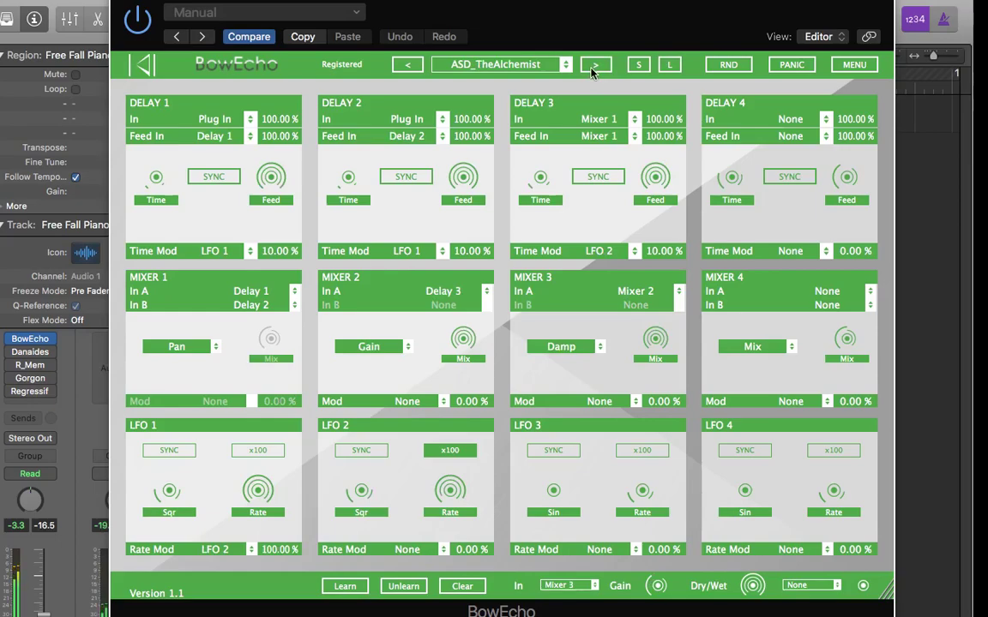
click(595, 65)
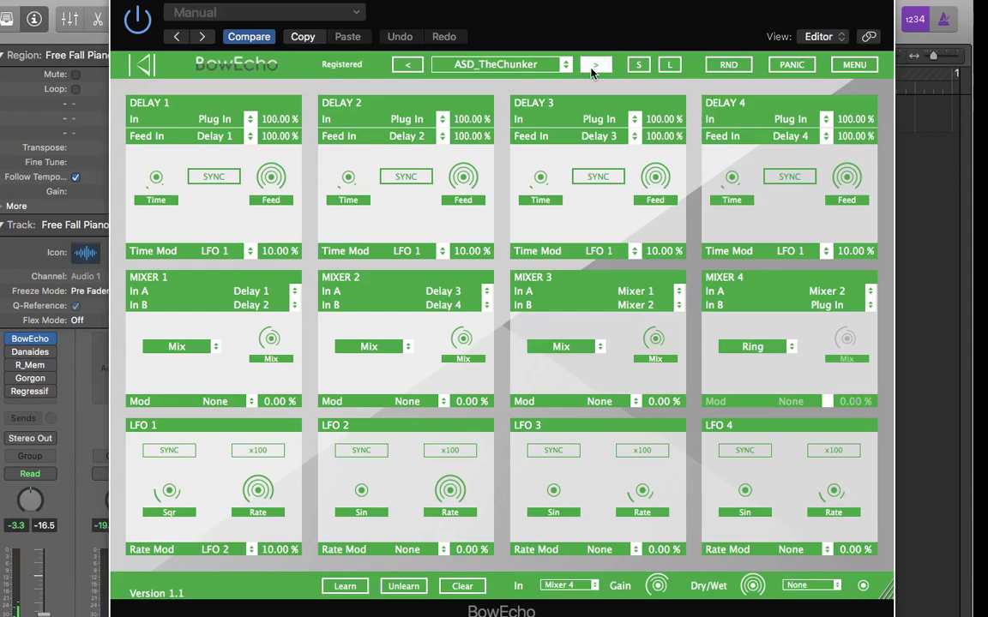
click(595, 65)
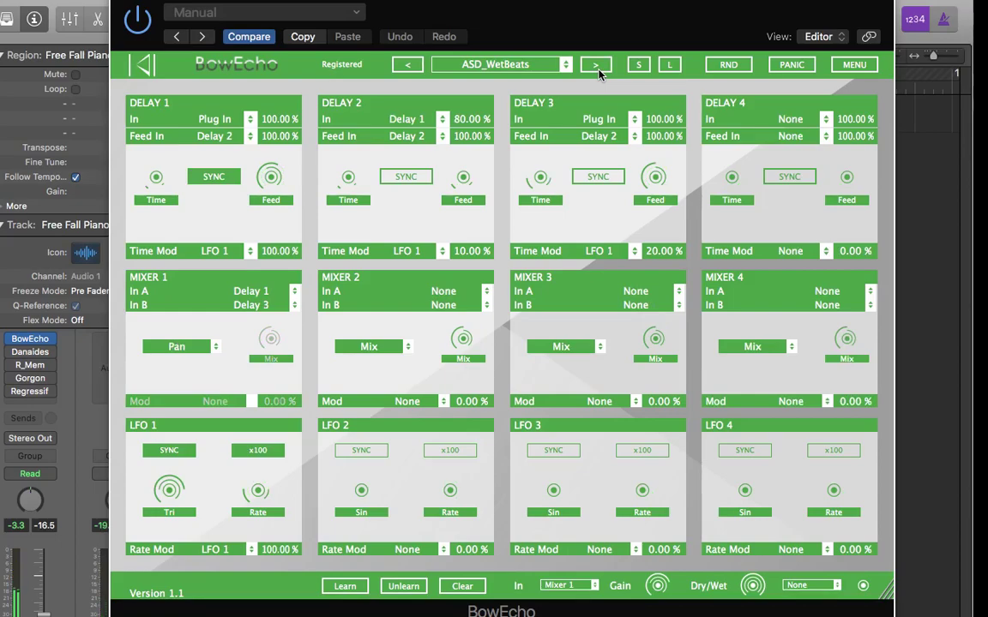
Audition the DAED presets one after another, from DAED_Beet Mingler through DAED_Ghostly Piano
click(597, 70)
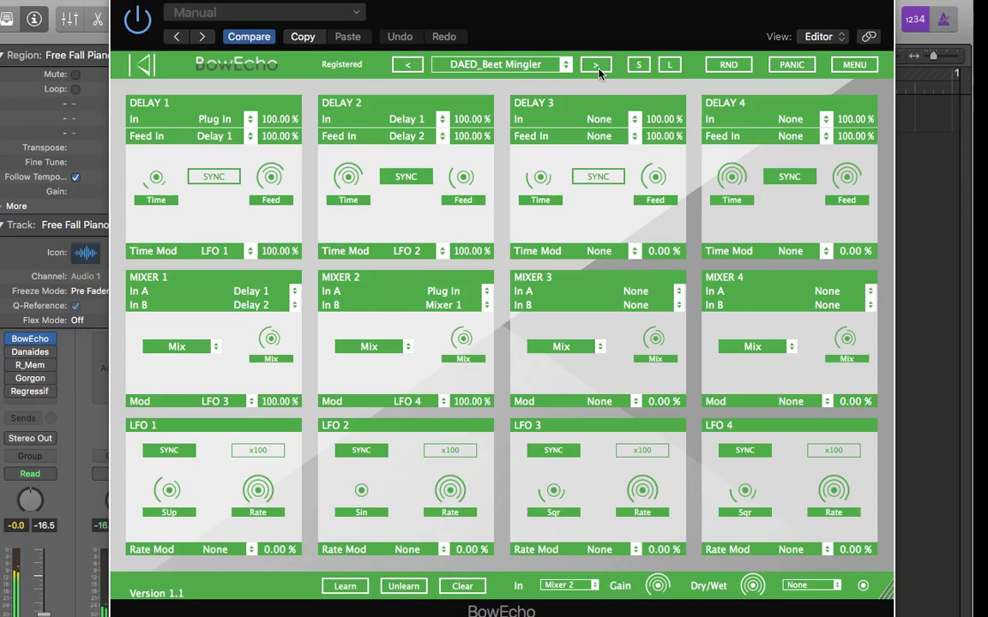
click(597, 66)
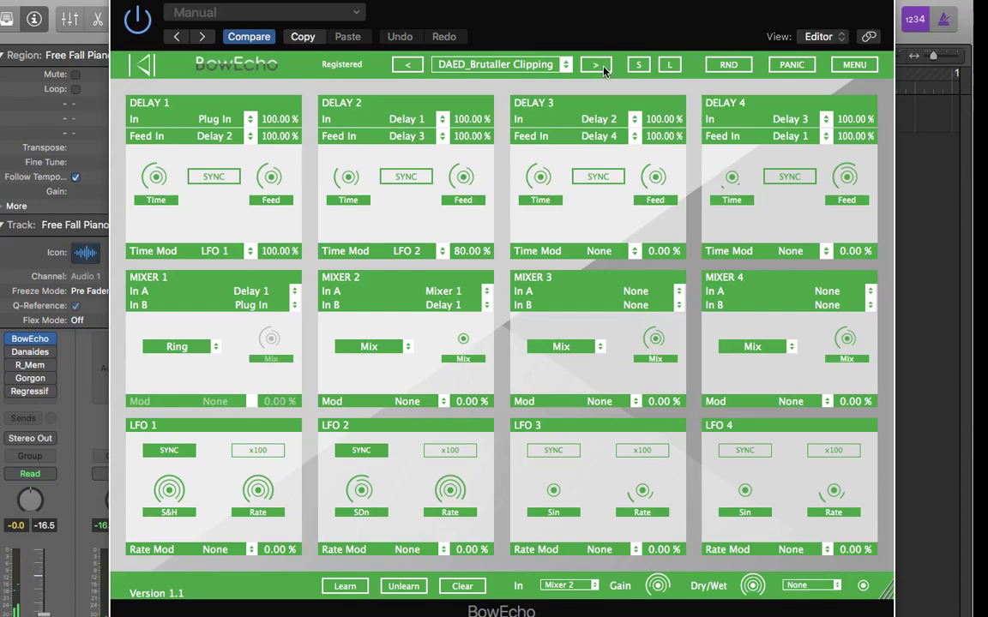
click(602, 68)
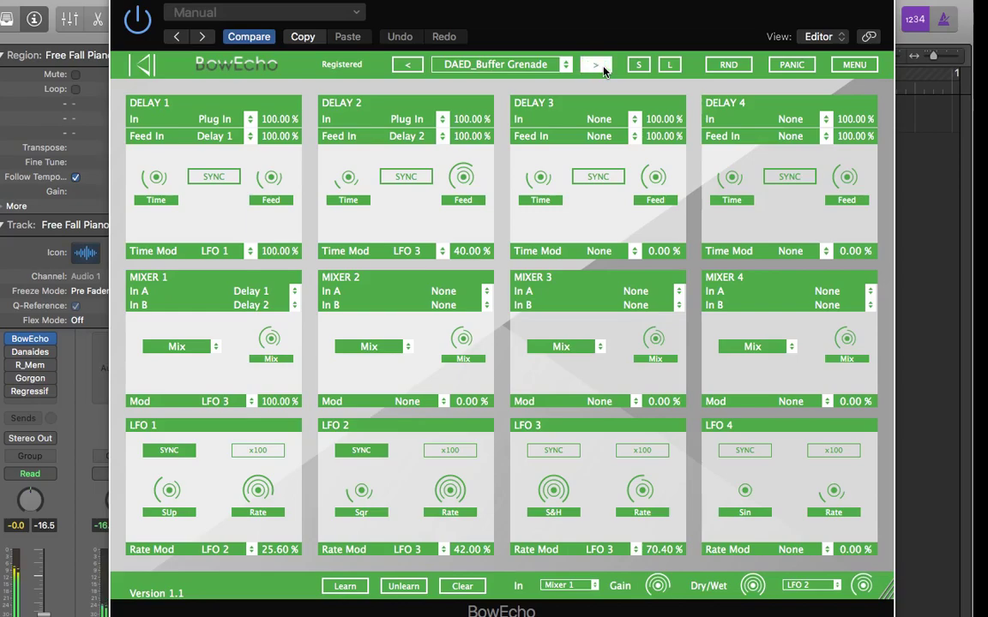
click(602, 68)
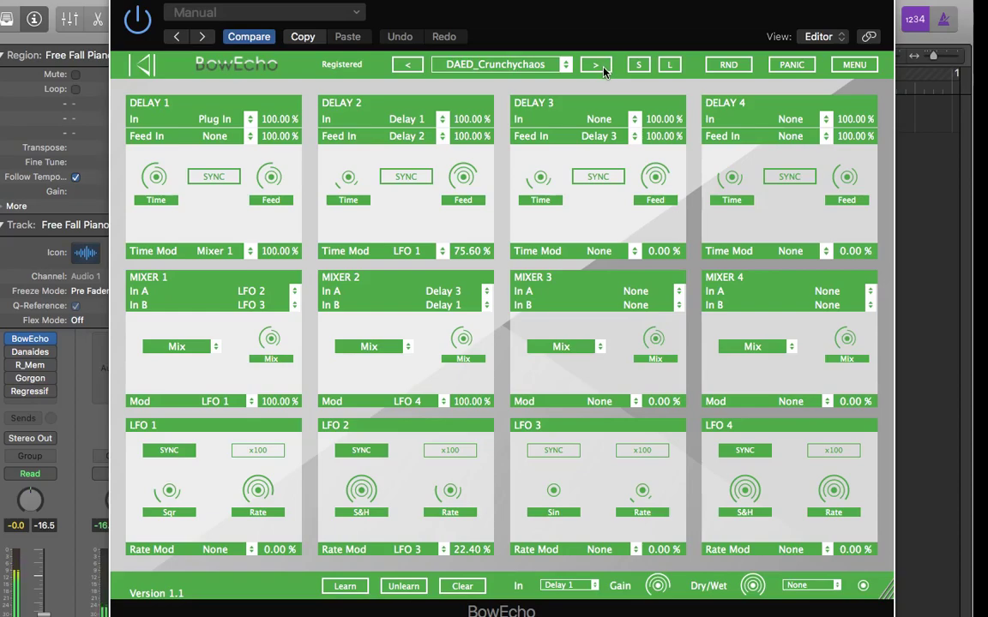
click(603, 68)
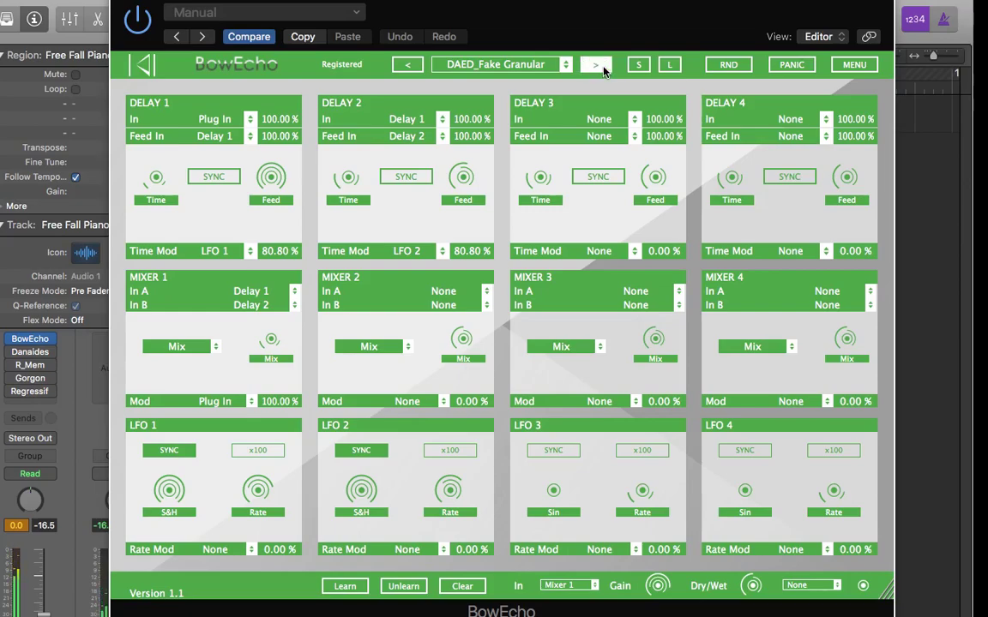
click(601, 67)
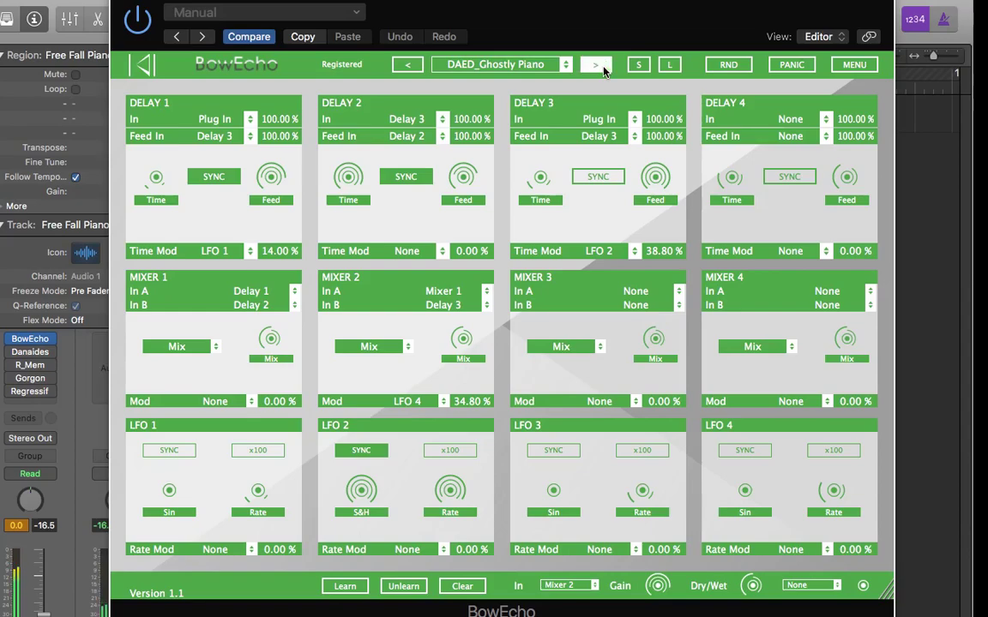
Audition the rest of the DAED presets one by one, from DAED_Grecho through DAED_Wonderous
click(602, 68)
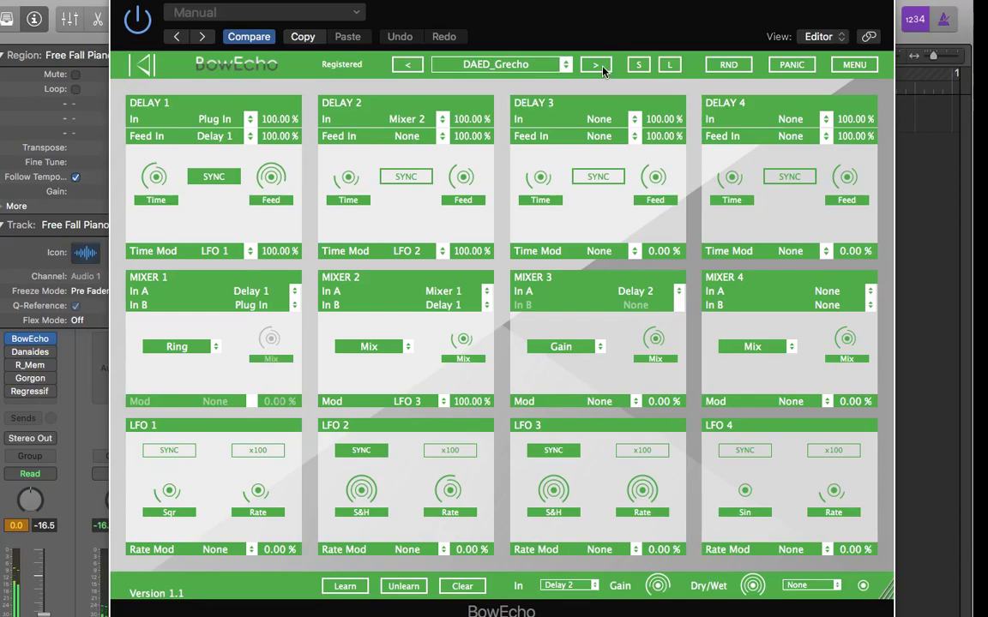
click(597, 65)
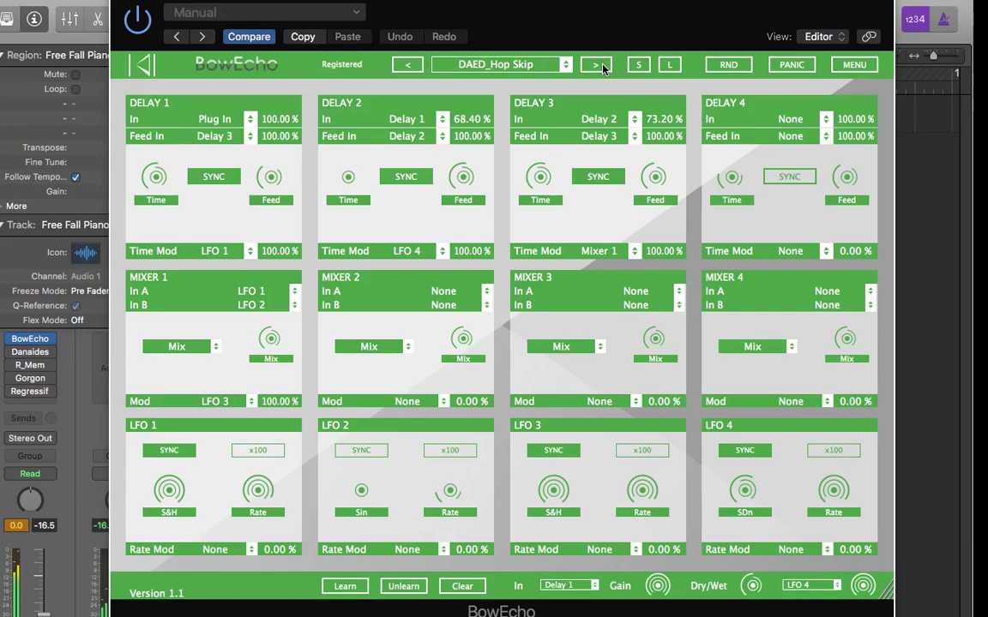
click(601, 67)
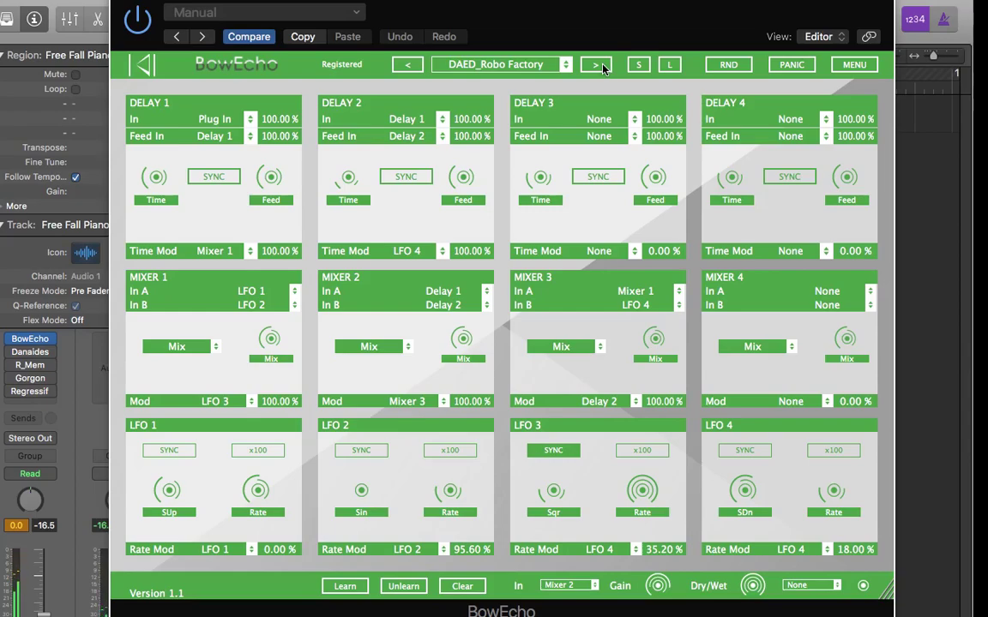
click(597, 66)
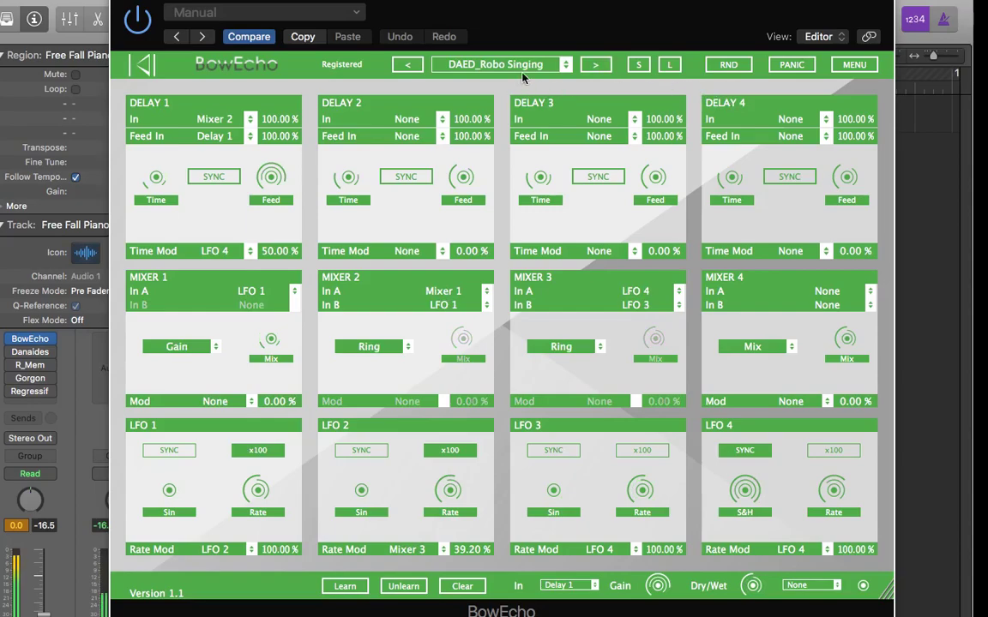
click(596, 66)
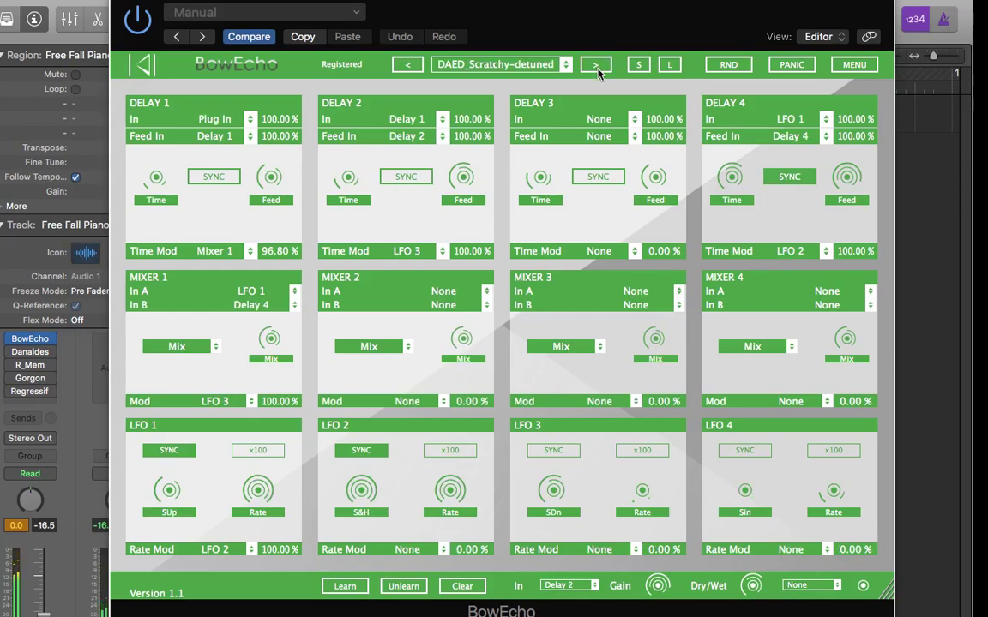
click(596, 66)
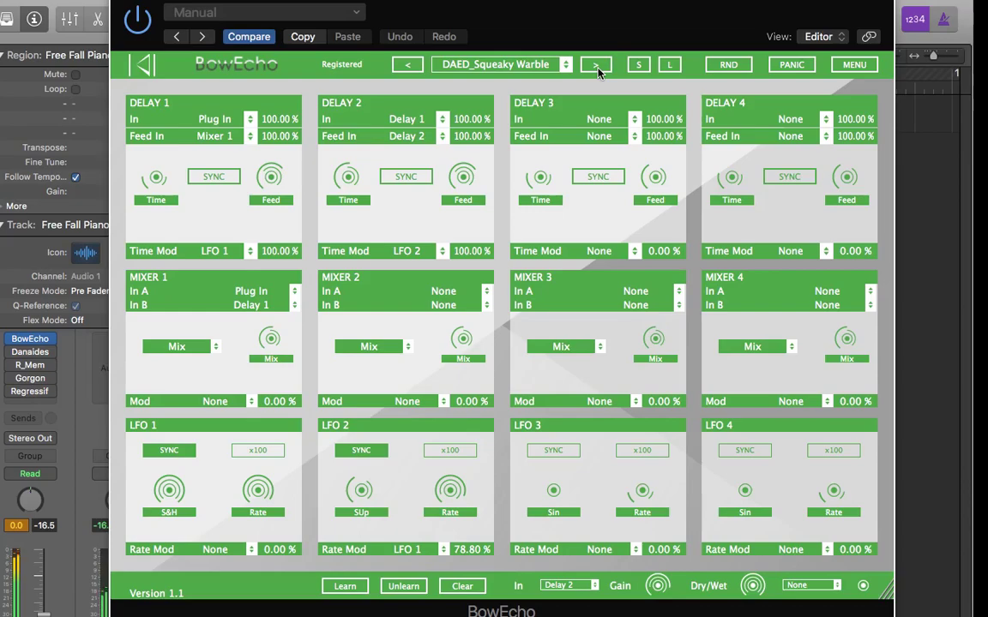
click(596, 65)
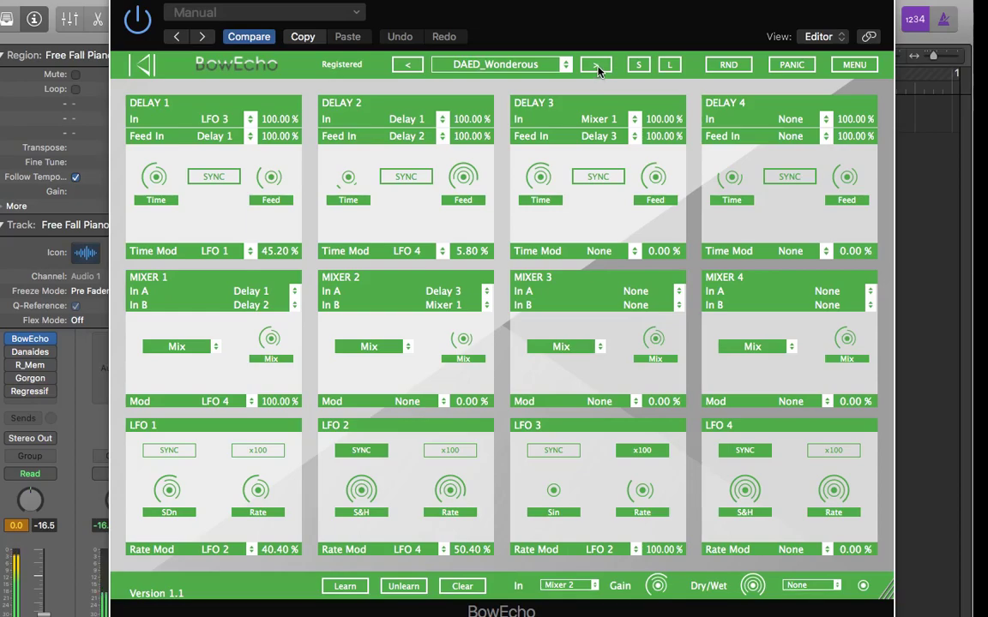
Audition the first ID presets in sequence, from ID_09xx through ID_ChrisAndSnoop
click(598, 69)
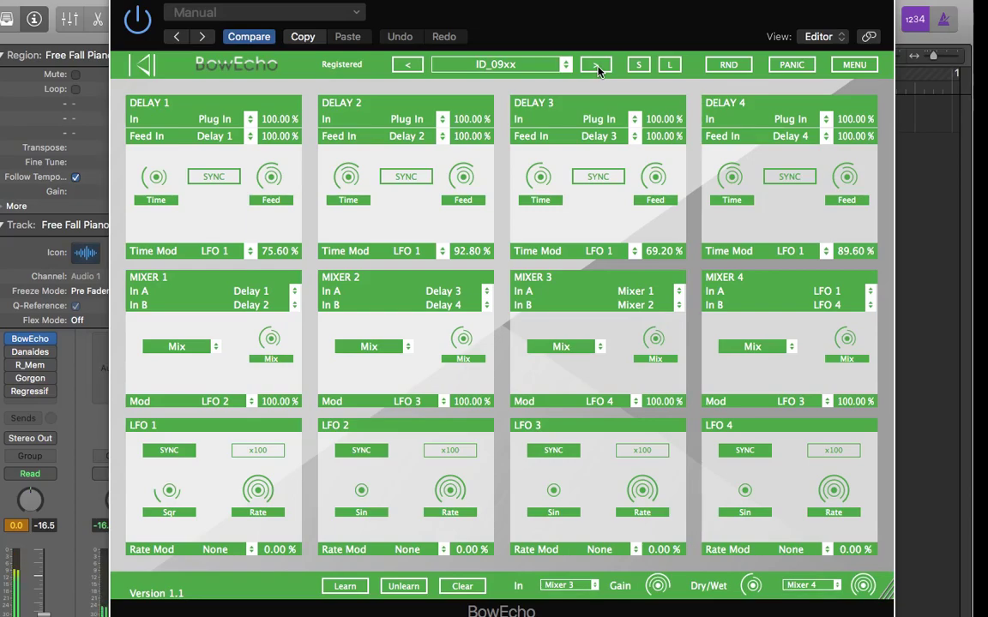
click(597, 67)
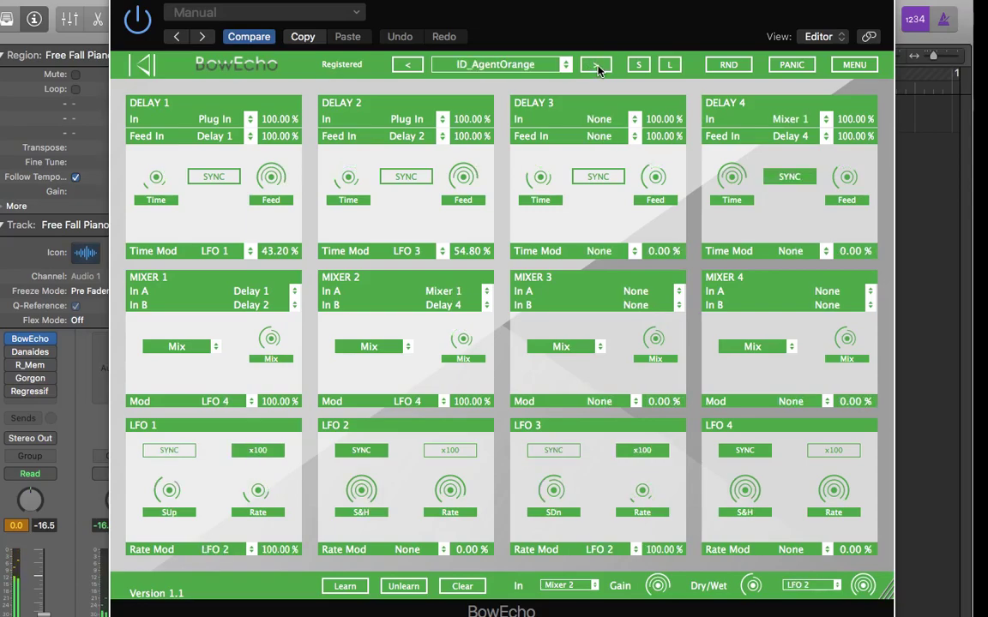
click(596, 65)
click(596, 65)
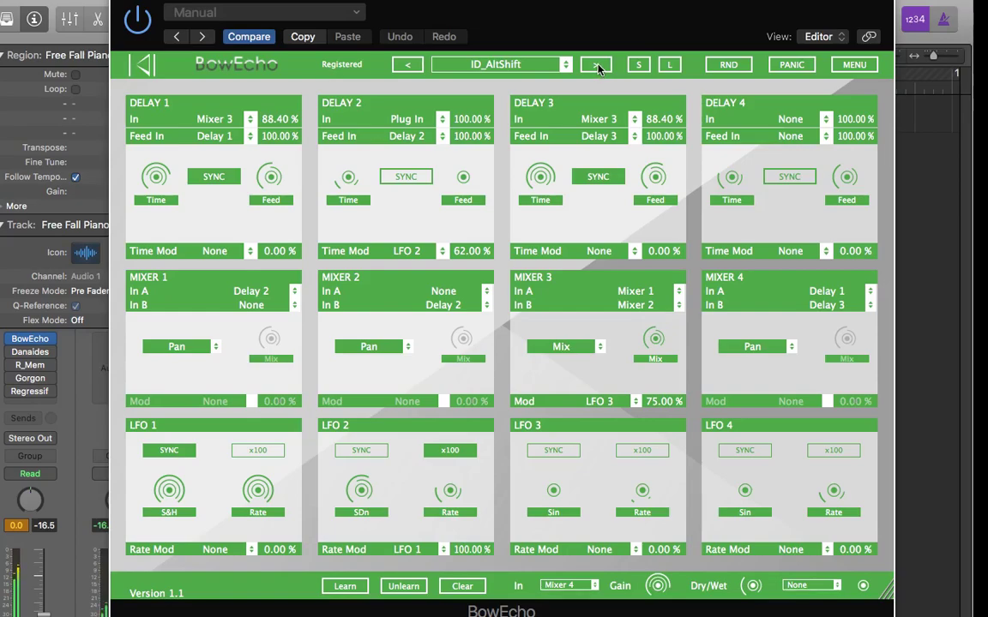
click(597, 66)
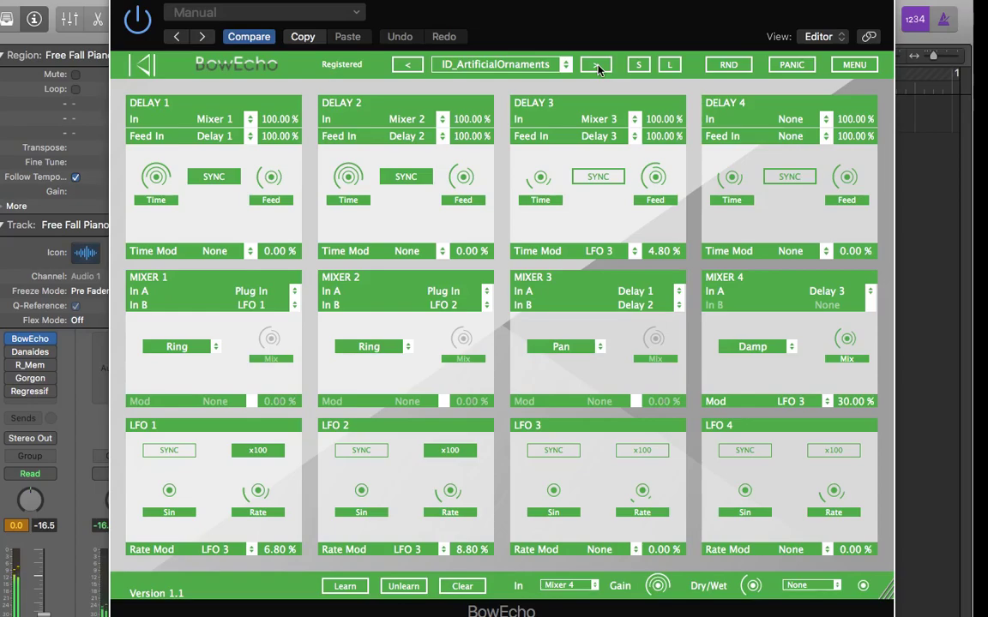
click(597, 67)
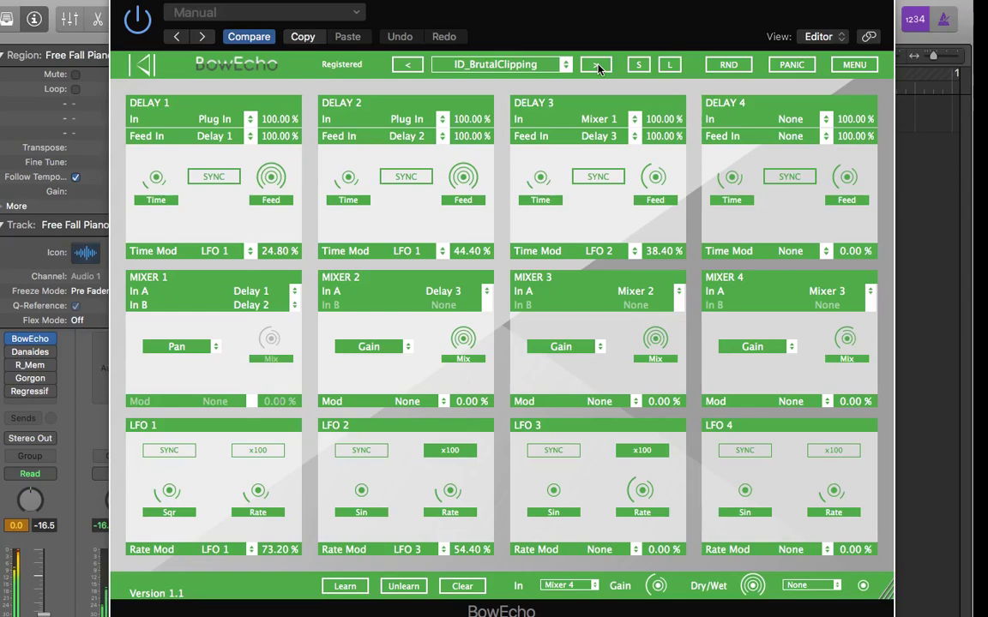
click(598, 67)
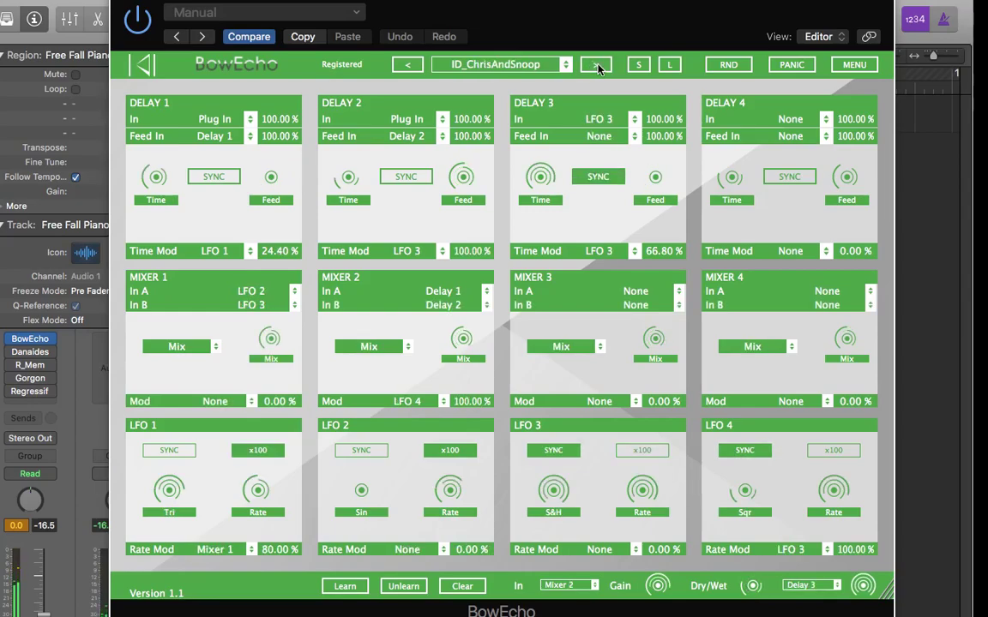
Continue auditioning the ID presets one at a time, from ID_Combtaminate through ID_HifiZap
click(597, 67)
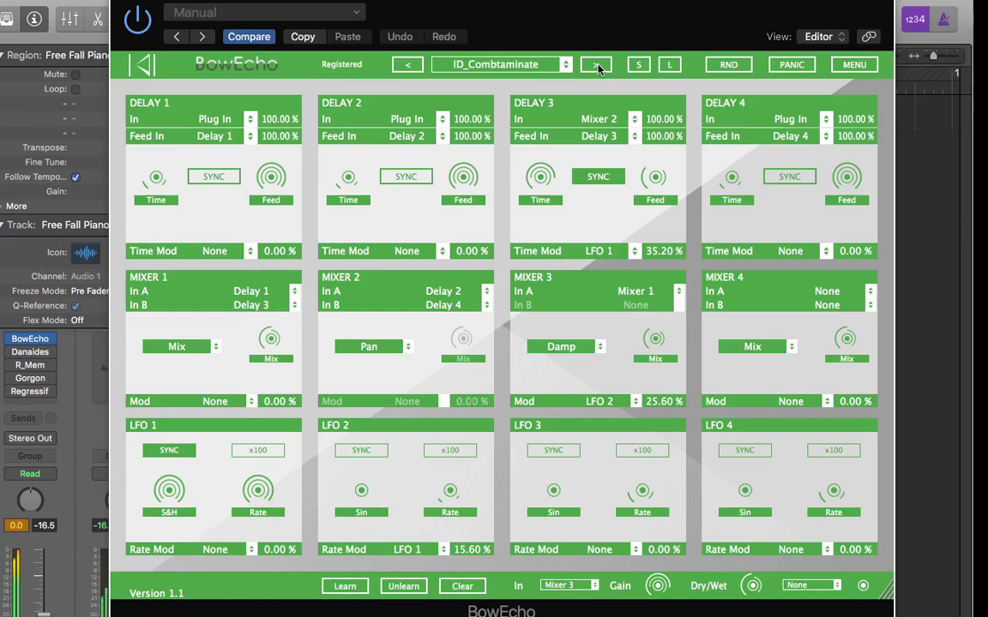
click(597, 68)
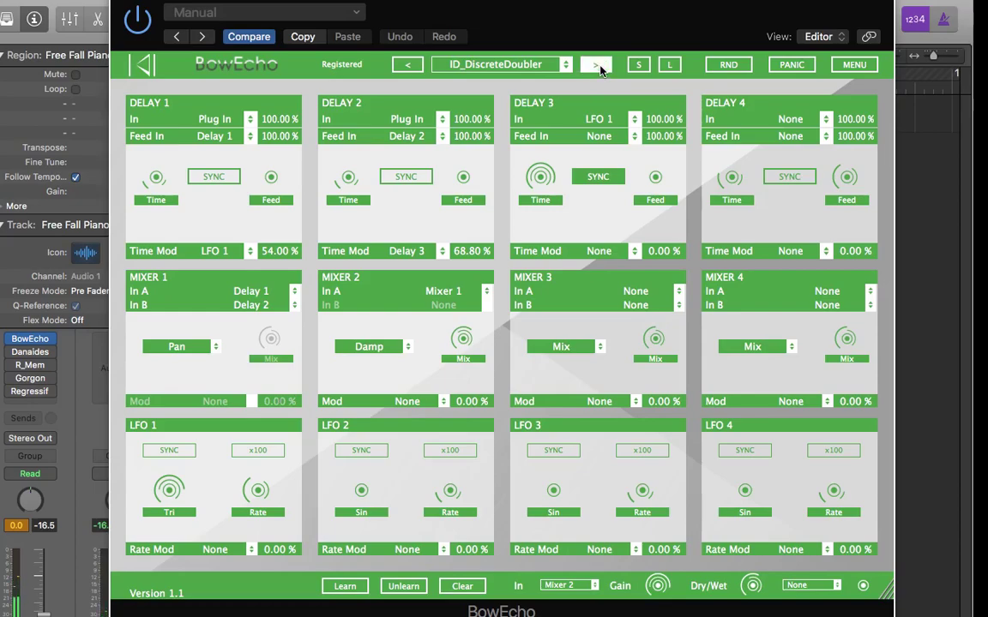
click(598, 66)
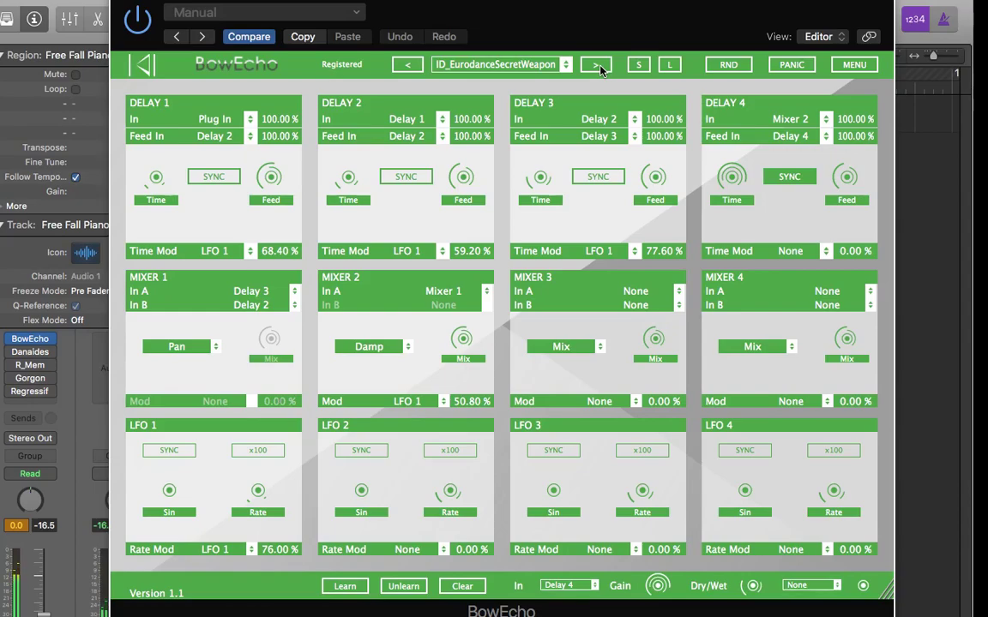
click(598, 66)
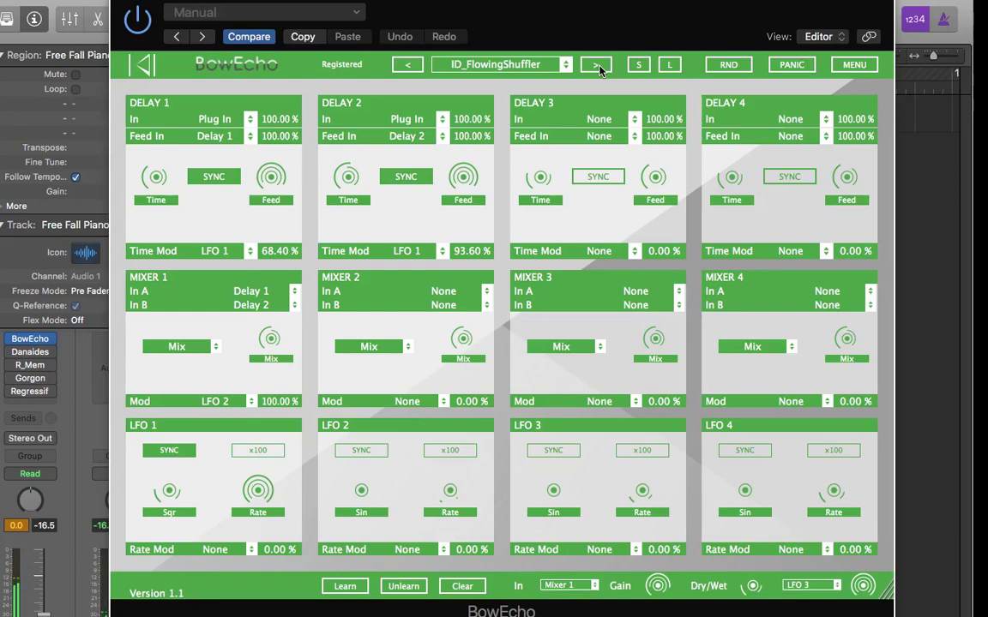
click(598, 66)
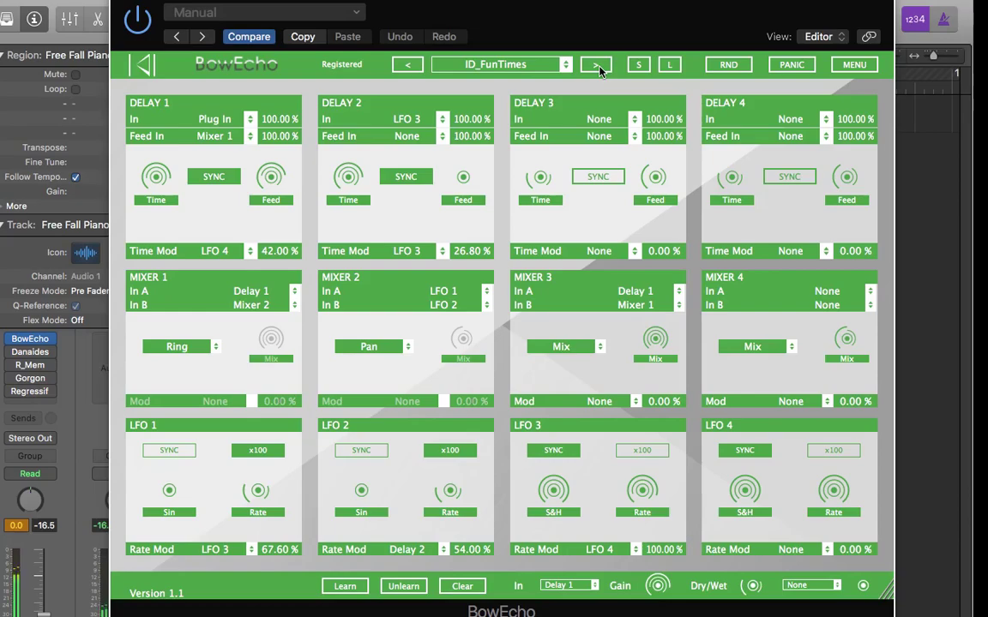
click(597, 66)
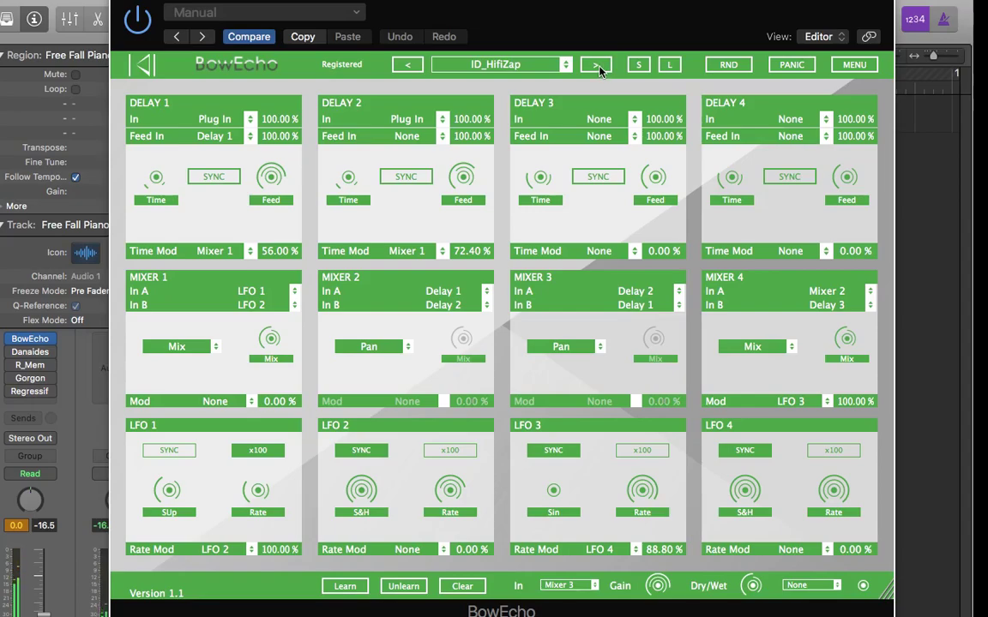
Audition the following ID presets: ID_KernelPanic, ID_MetalBoxes, ID_Mudulator, ID_Muneinjoon and ID_MyFirstFxTm
click(598, 68)
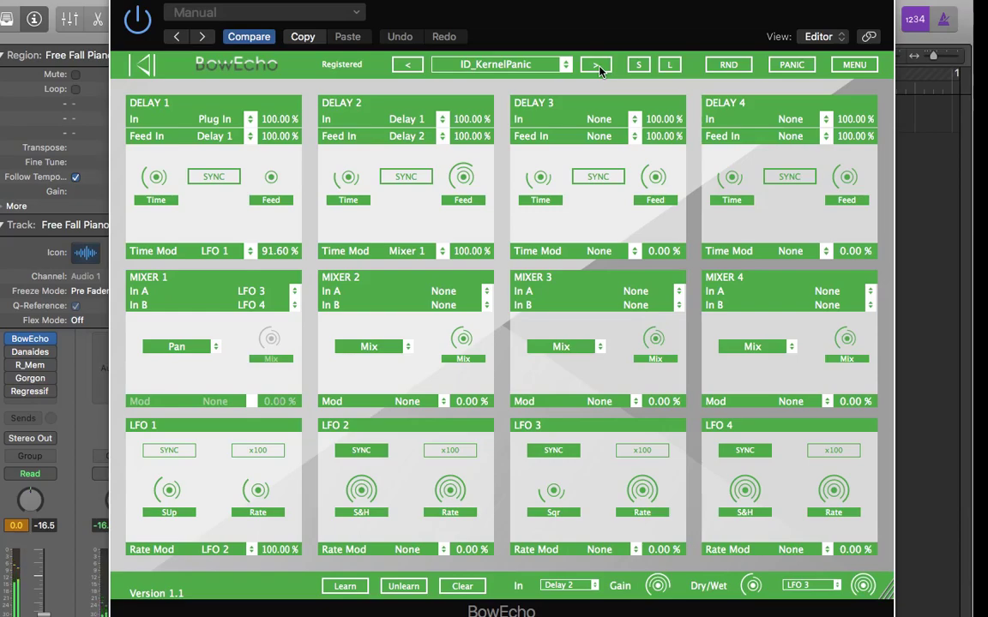
click(597, 67)
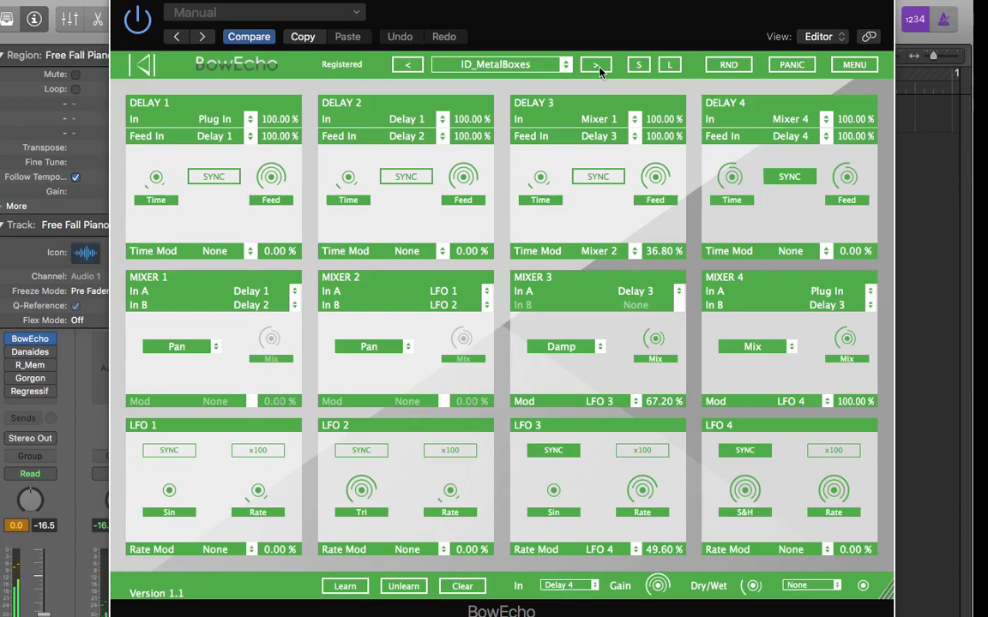
click(597, 67)
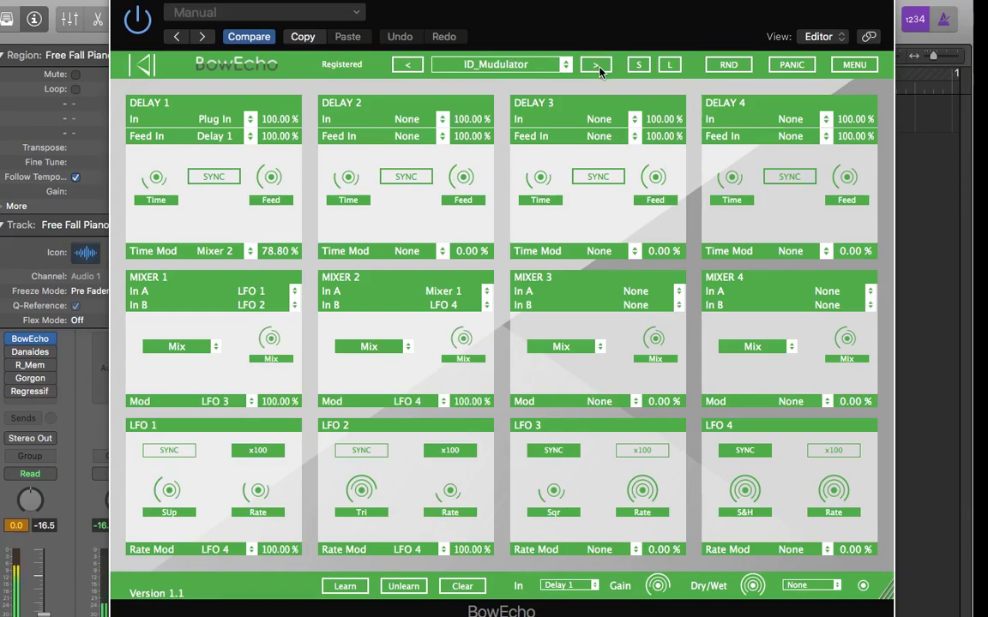
click(597, 66)
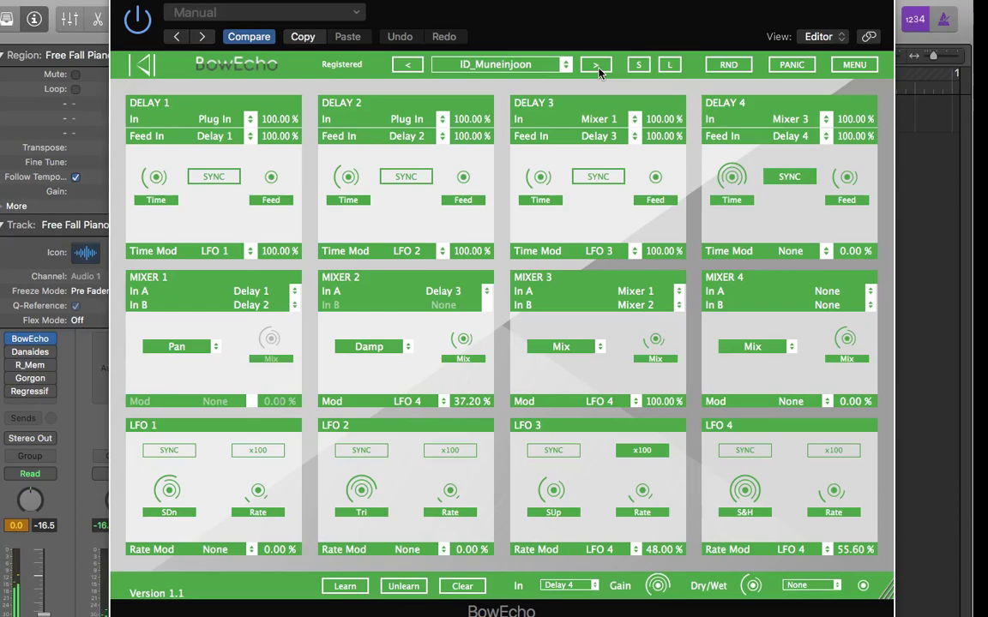
click(597, 66)
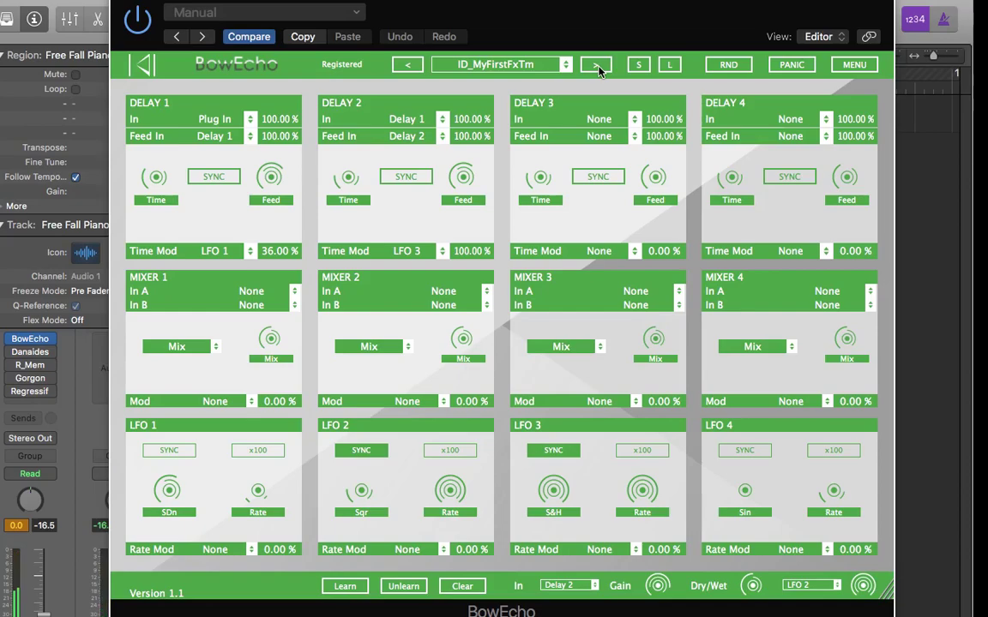
Audition the next five ID presets: ID_ParanormalInsanity, ID_PongChorus, ID_Punctuation, ID_Resorb and ID_RobBots
click(597, 67)
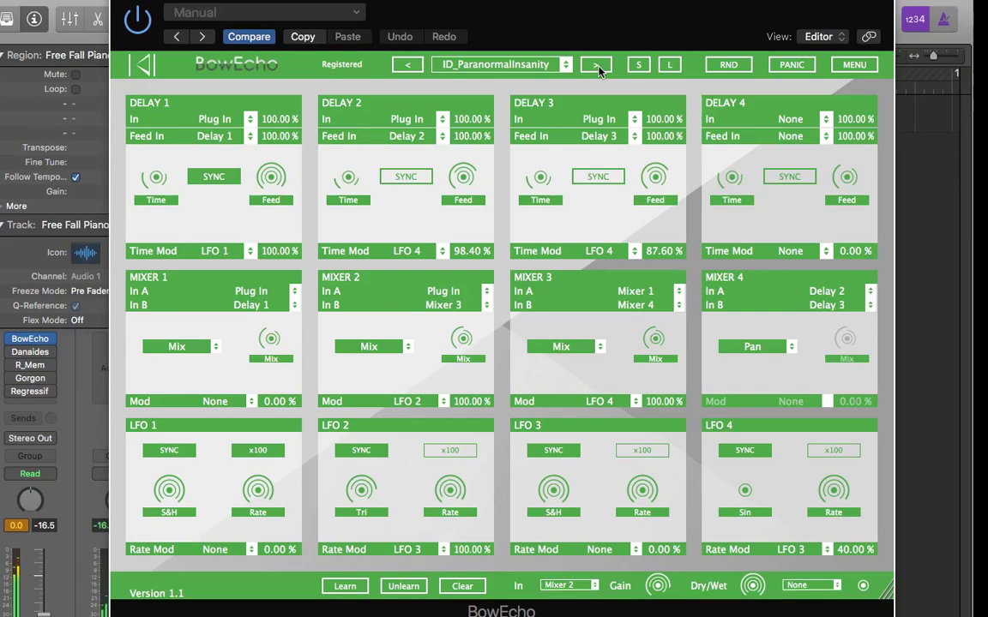
click(598, 66)
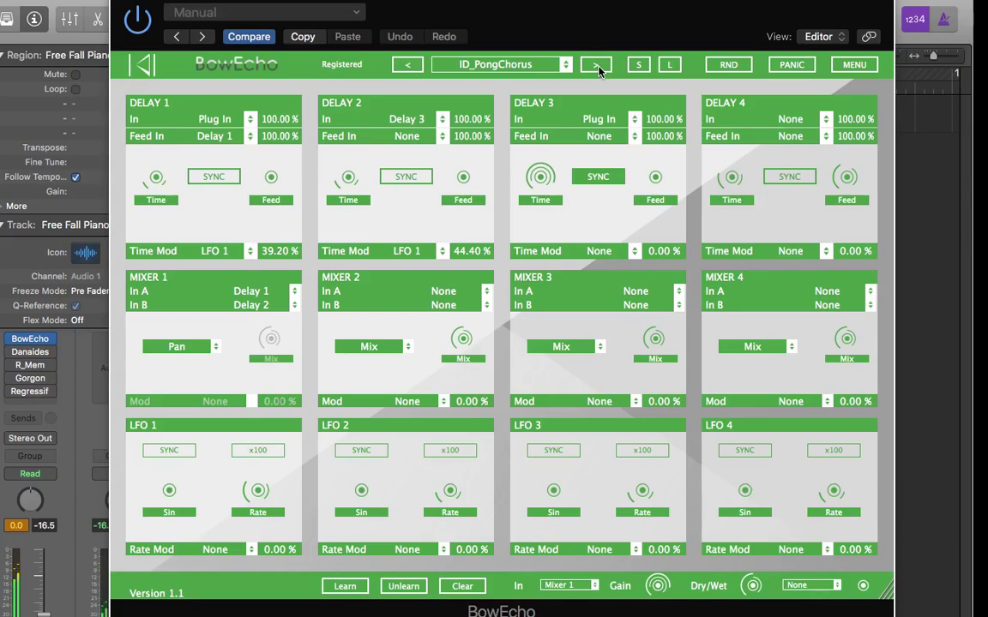
click(597, 67)
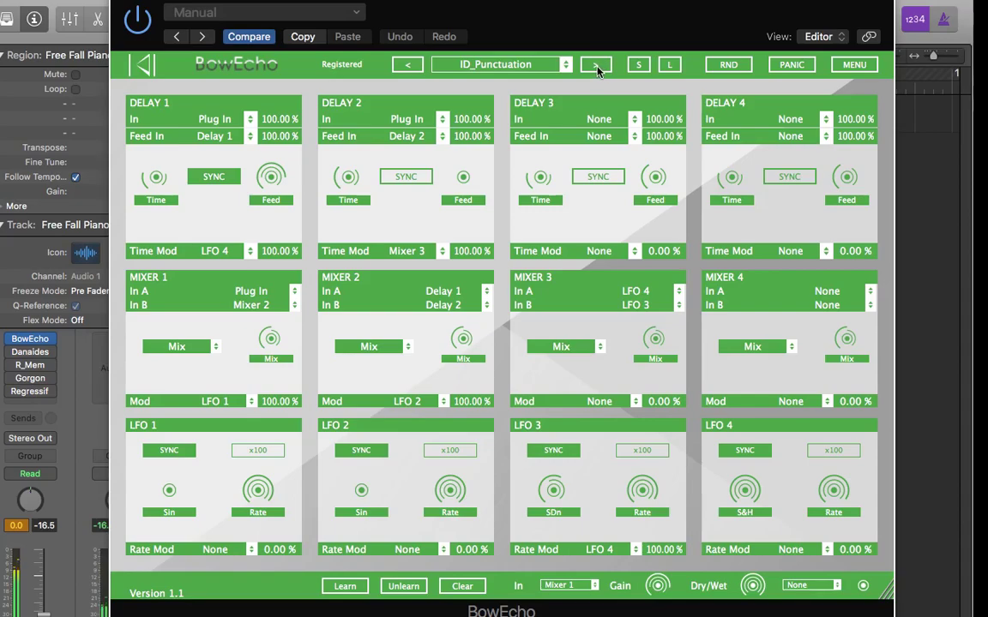
click(596, 67)
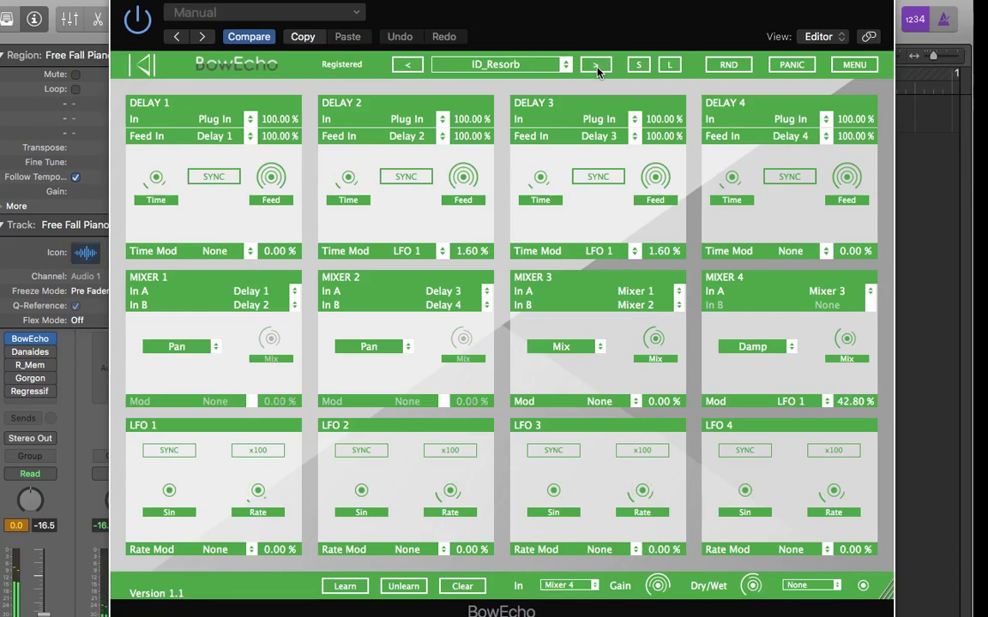
click(595, 67)
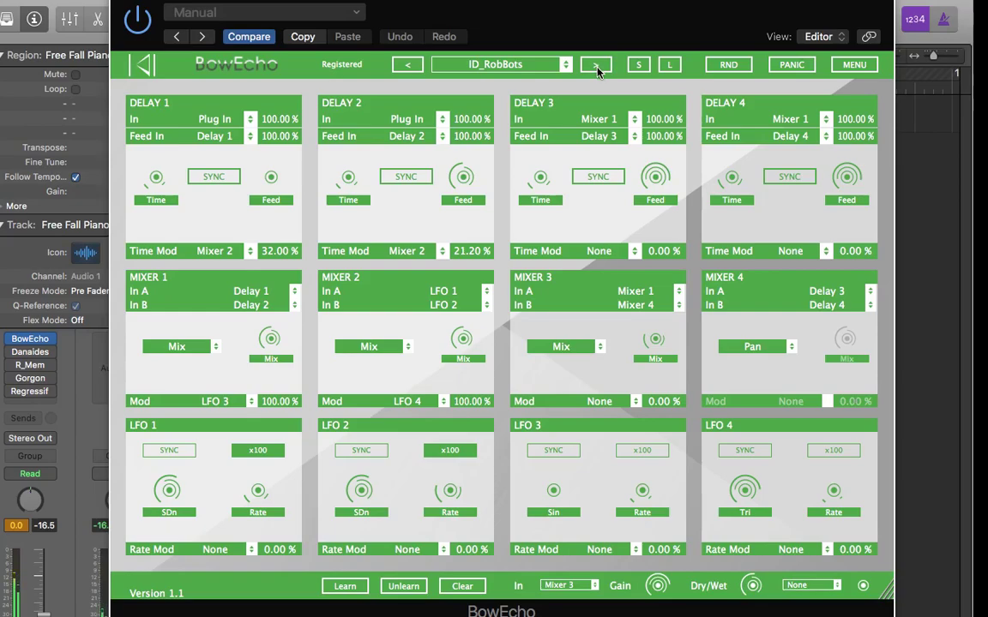
Continue auditioning the ID presets in order: ID_SandHSeq, ID_SeqButcher, ID_ShapeShifter, ID_StereoManiac and ID_Submerged
click(596, 67)
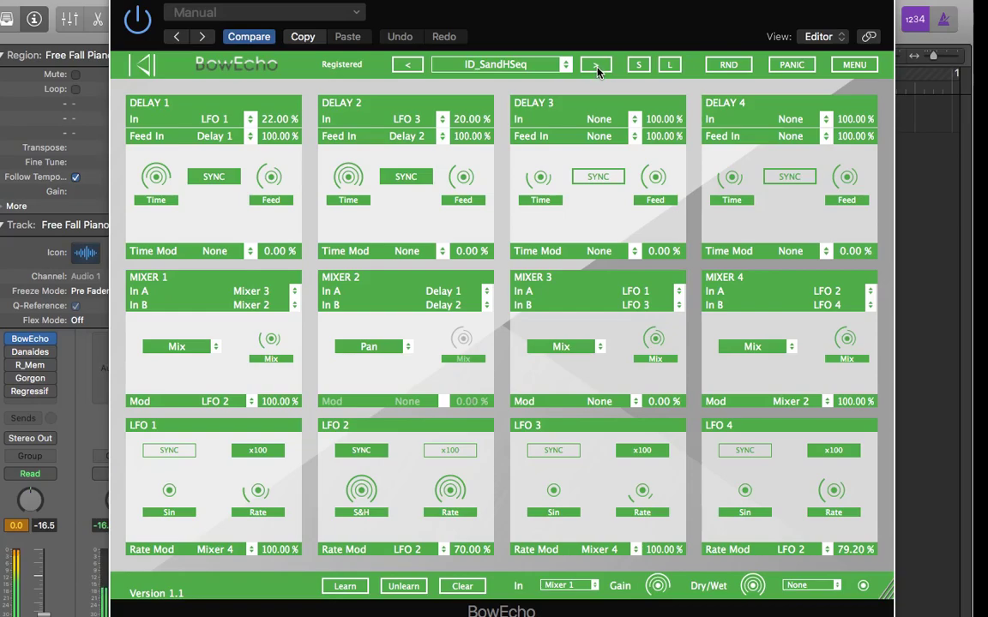
click(596, 67)
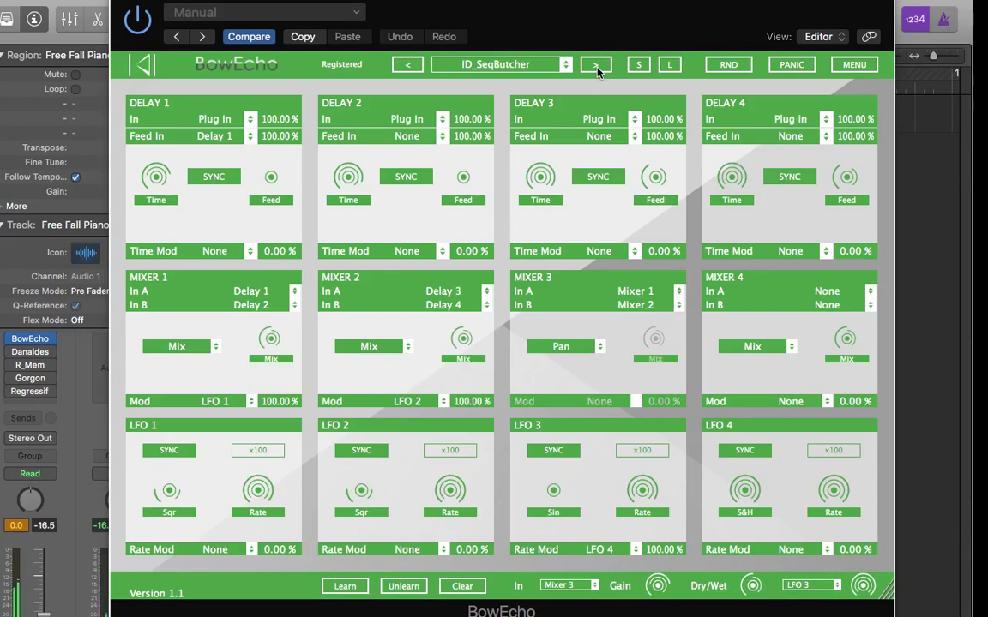
click(596, 66)
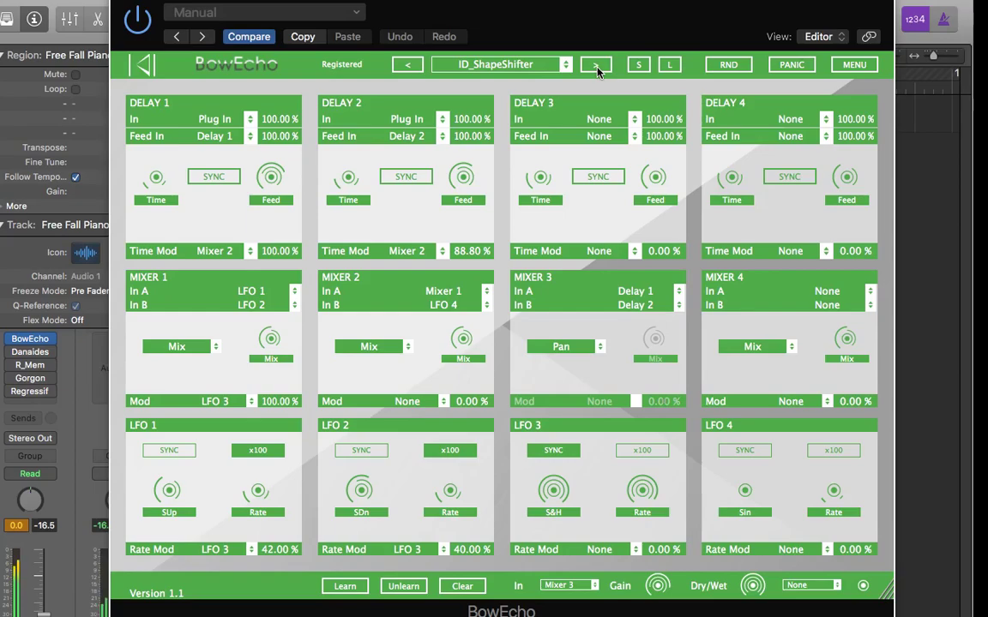
click(596, 67)
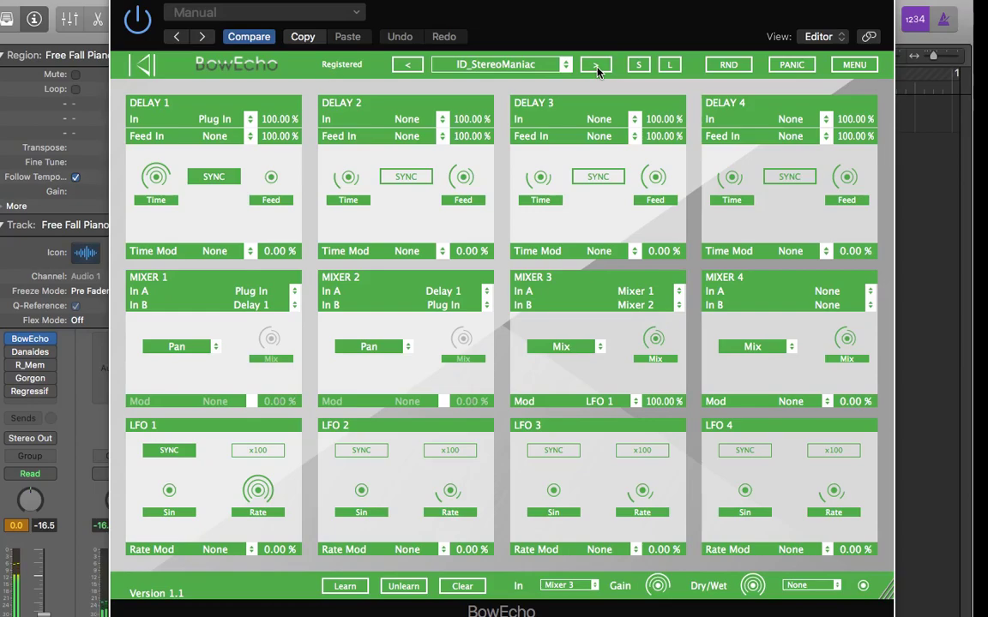
click(595, 67)
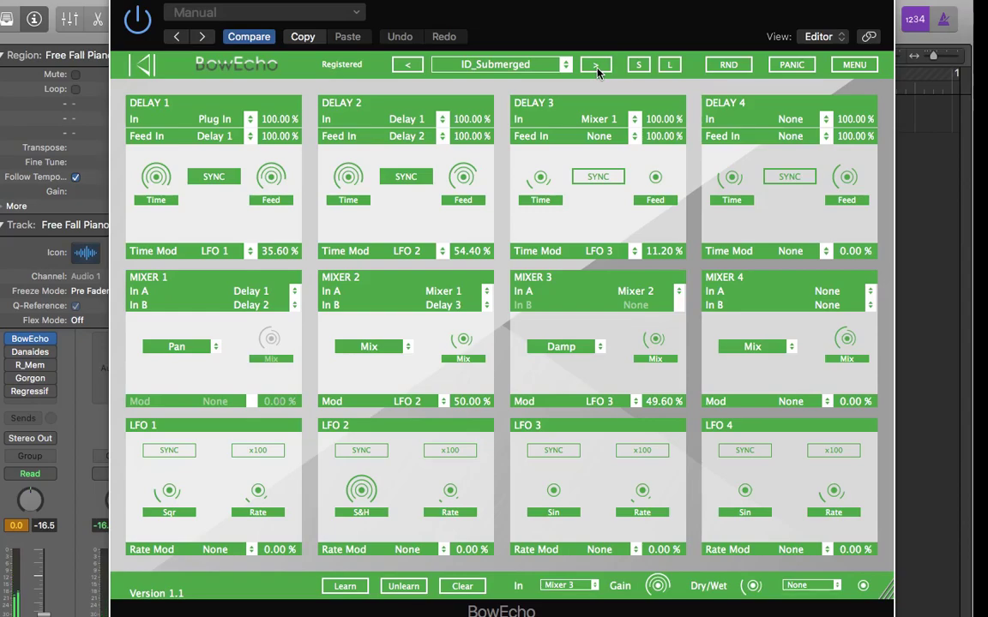
Audition the remaining ID presets: ID_SuperApe, ID_SweepingBot, ID_ToyBounce, ID_WhiteNose and ID_WideArpComb
click(596, 66)
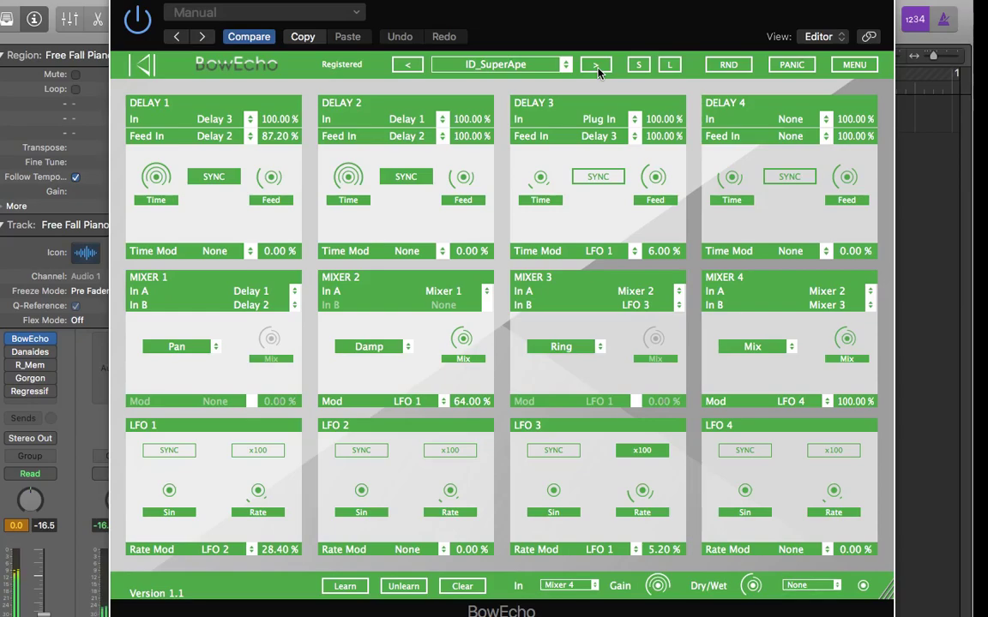
click(597, 67)
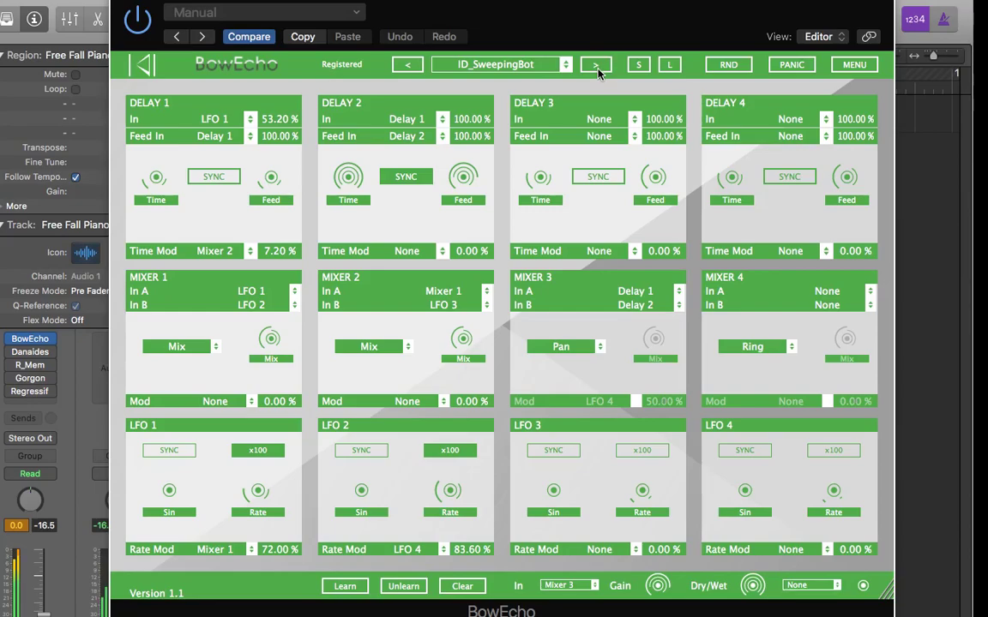
click(596, 67)
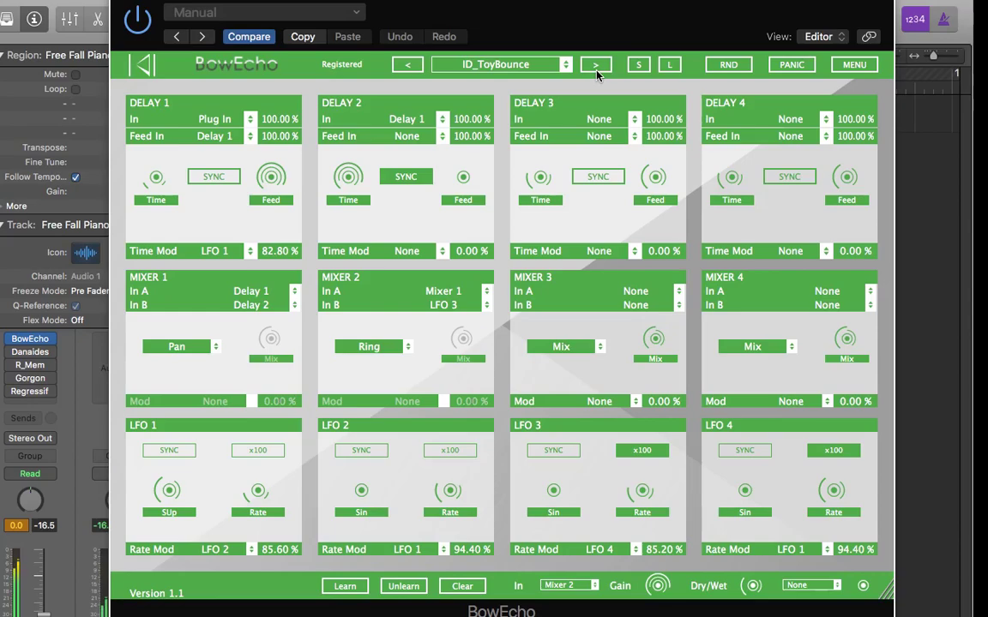
click(598, 67)
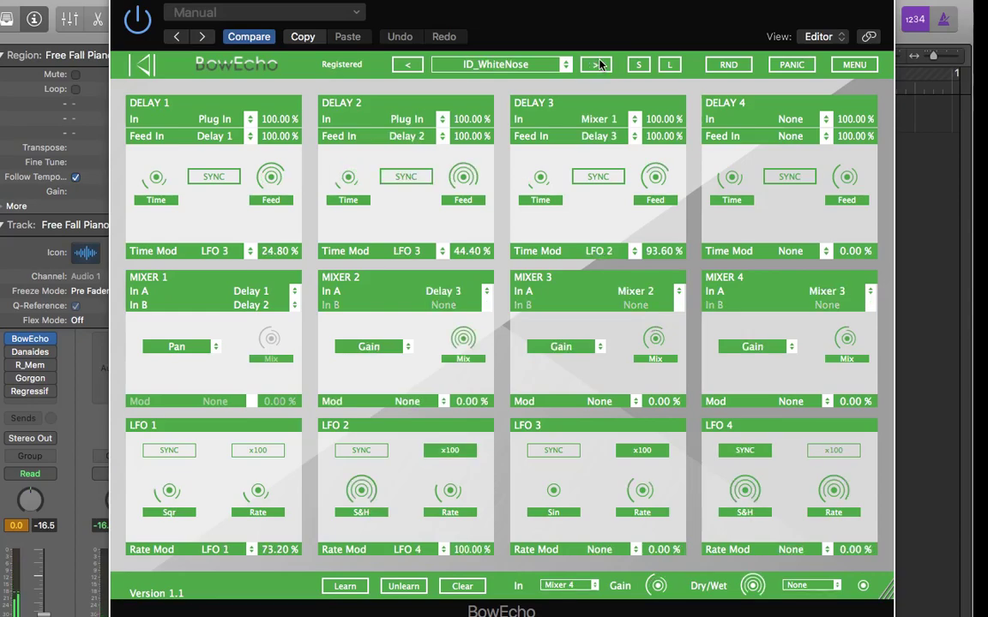
click(599, 65)
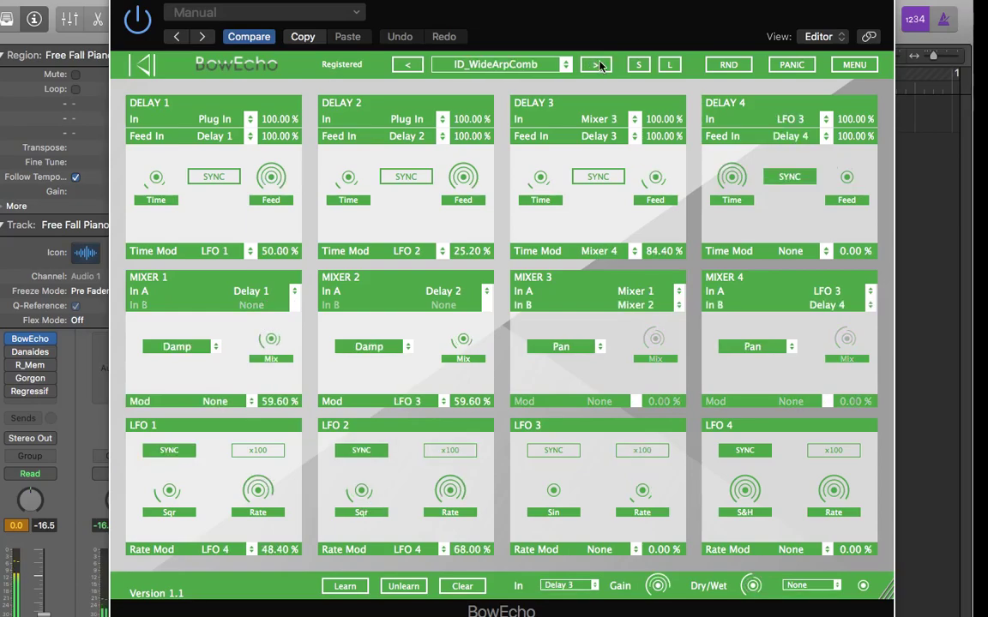
Audition the first II presets one by one: II_Alaskan, II_Cliffhanger, II_EltonJack, II_HissingTwist and II_Overstep
click(599, 66)
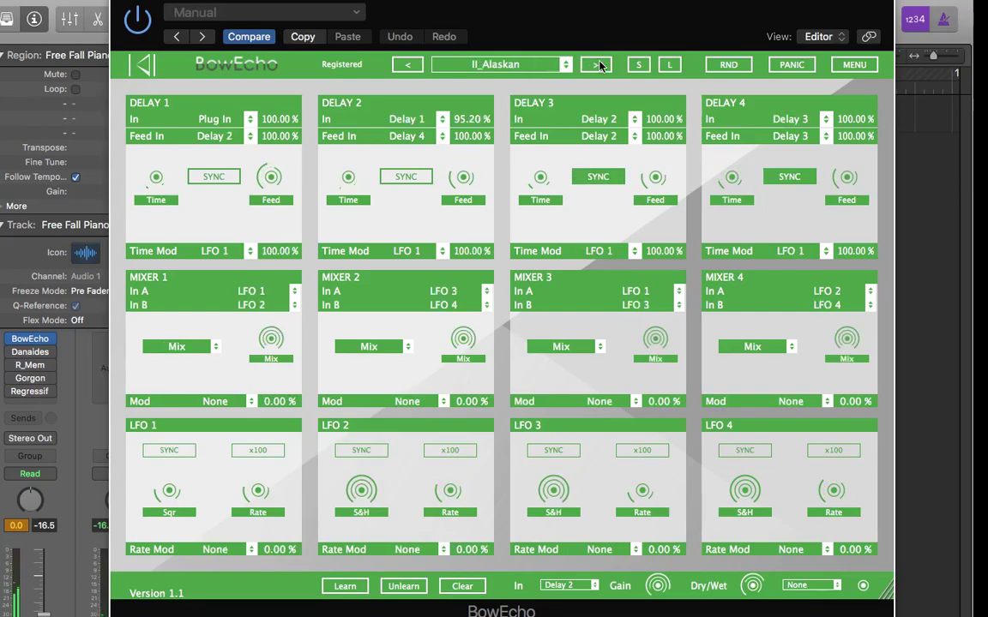
click(598, 66)
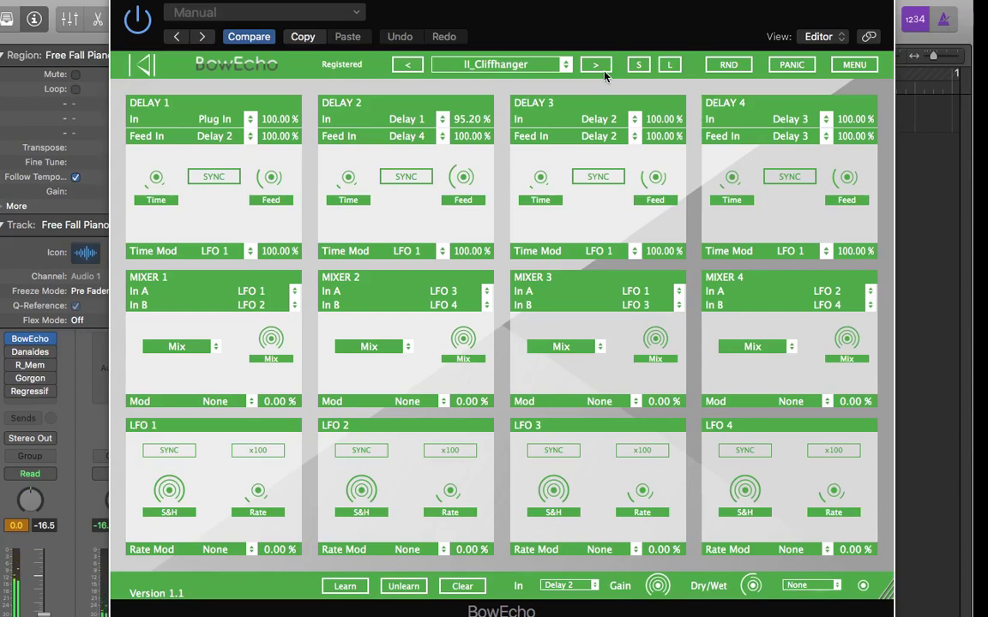
click(602, 72)
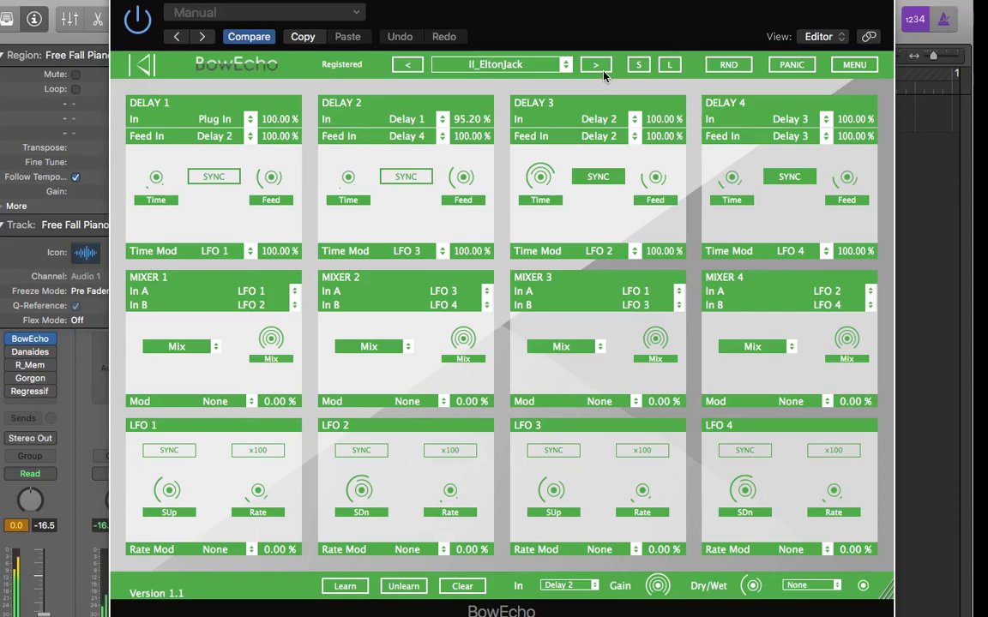
click(598, 68)
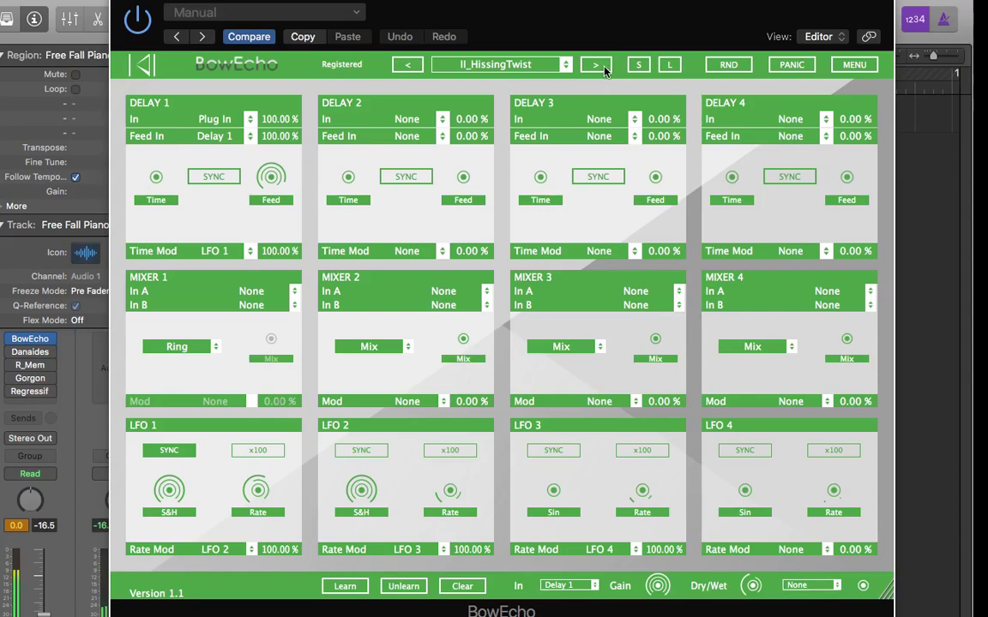
click(598, 66)
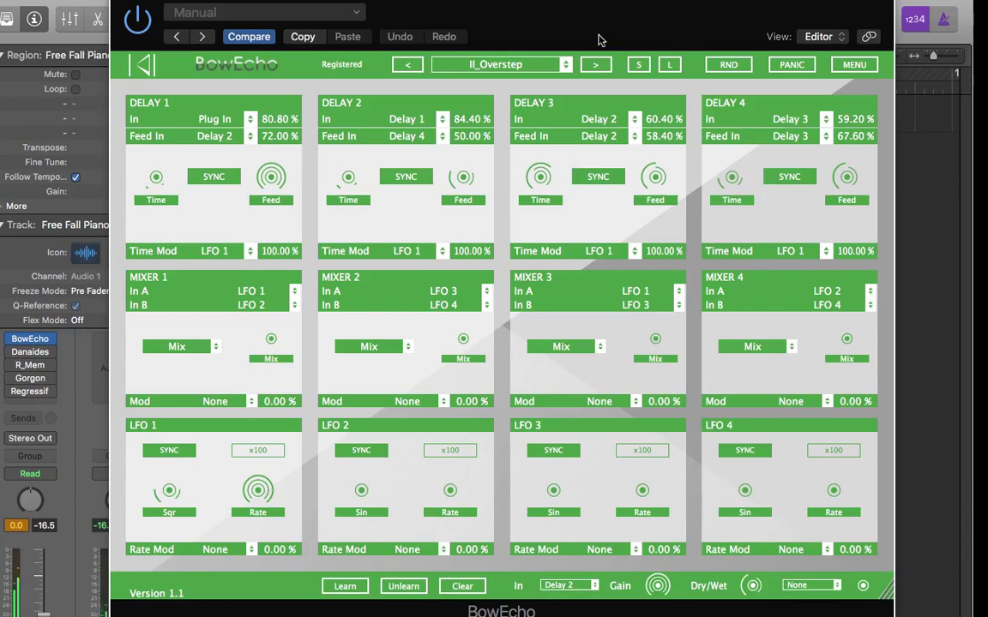
Audition the rest of the II presets: II_Pathwalker, II_Plasticity, II_TussBreak, II_TussBreak2 and II_VirtualReality
click(602, 69)
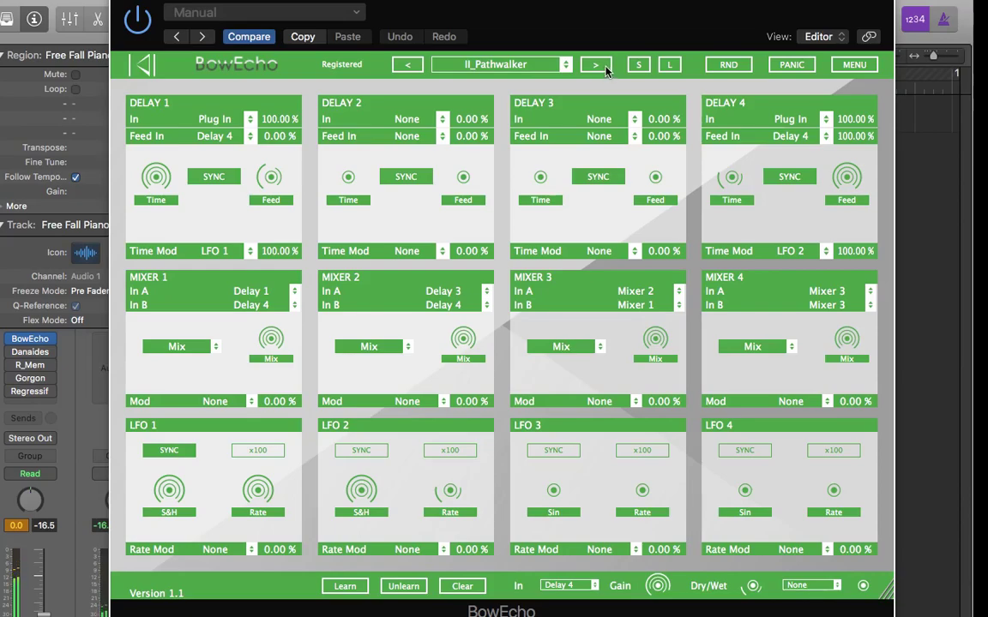
click(602, 67)
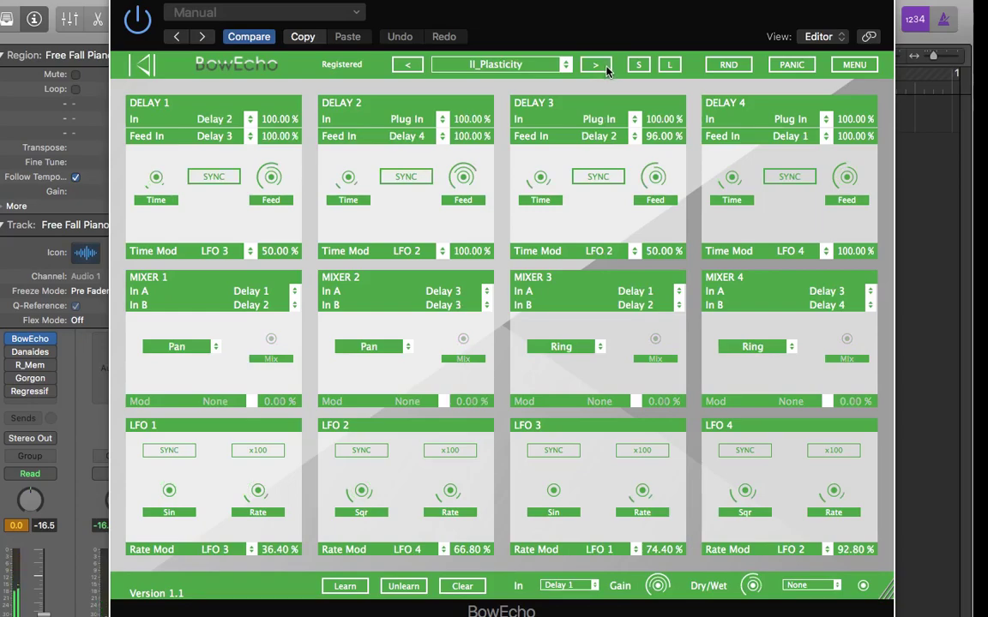
click(602, 68)
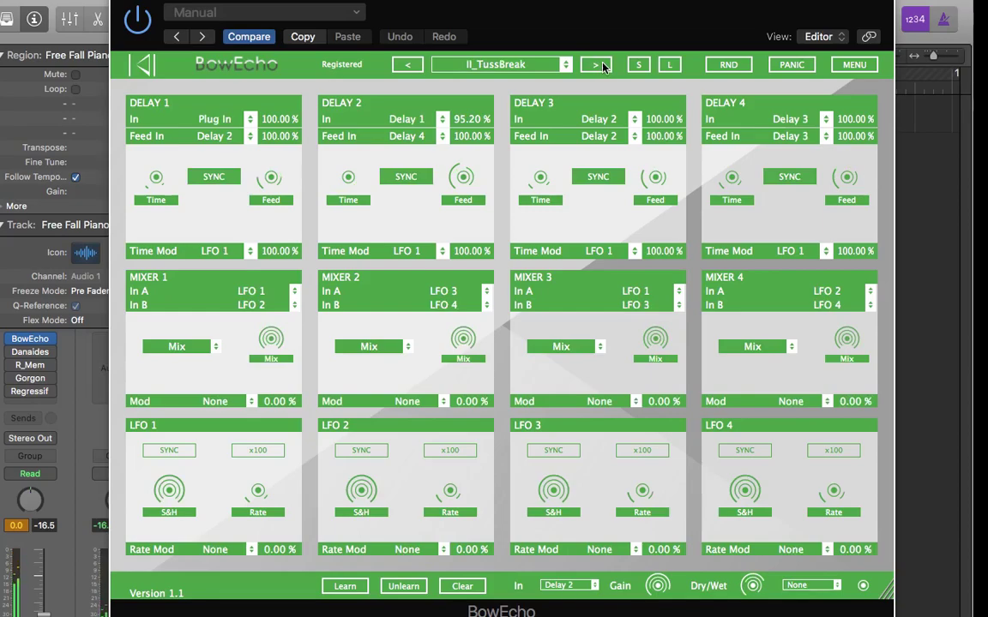
click(598, 66)
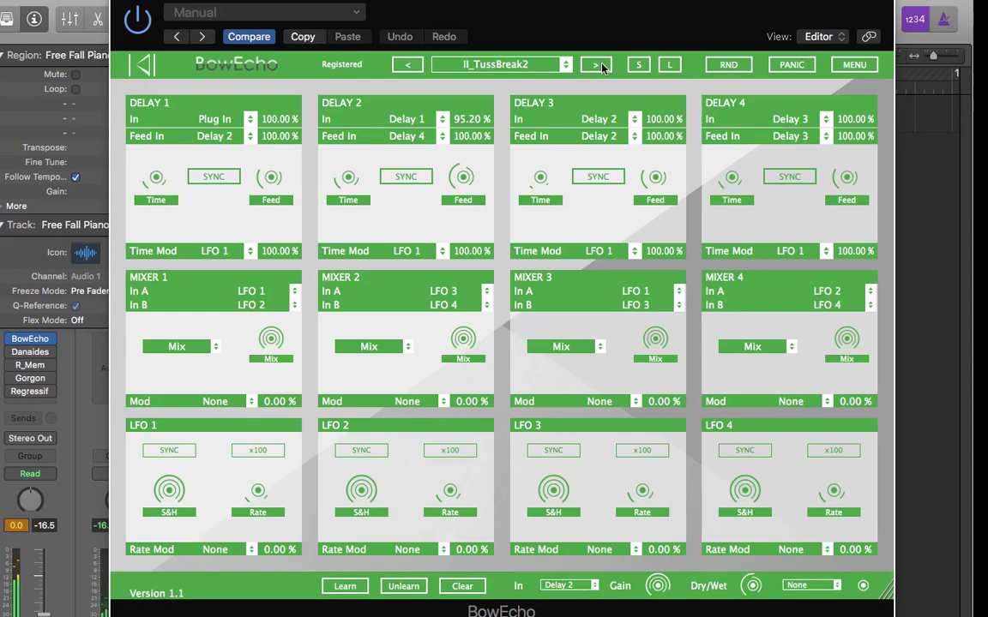
click(597, 66)
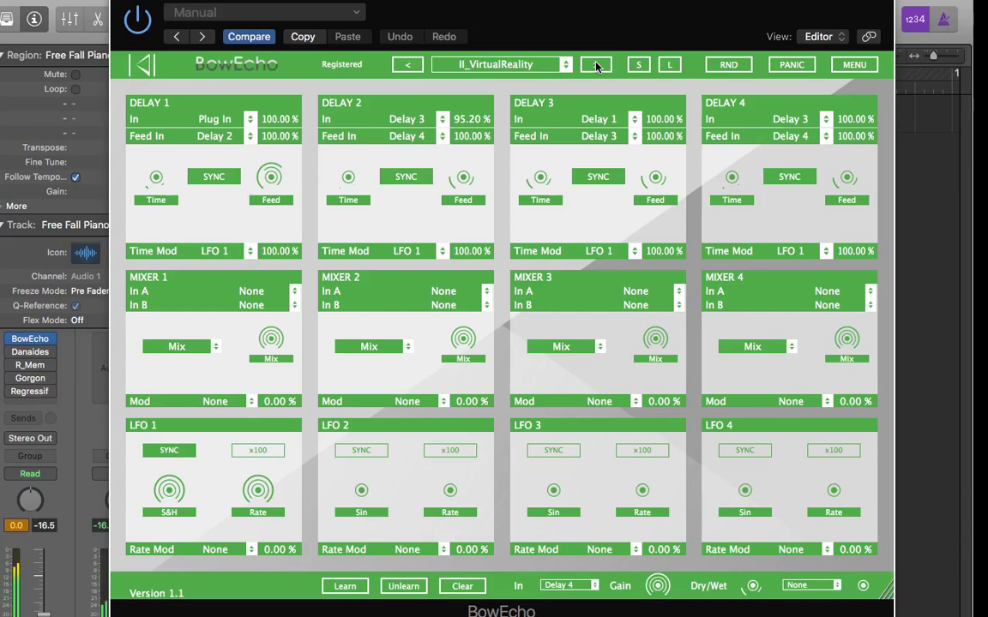
Audition the preset SUBJEX_Self Gen 1, followed by SUBJEX_Self Gen 10 through SUBJEX_Self Gen 19 in sequence
click(596, 66)
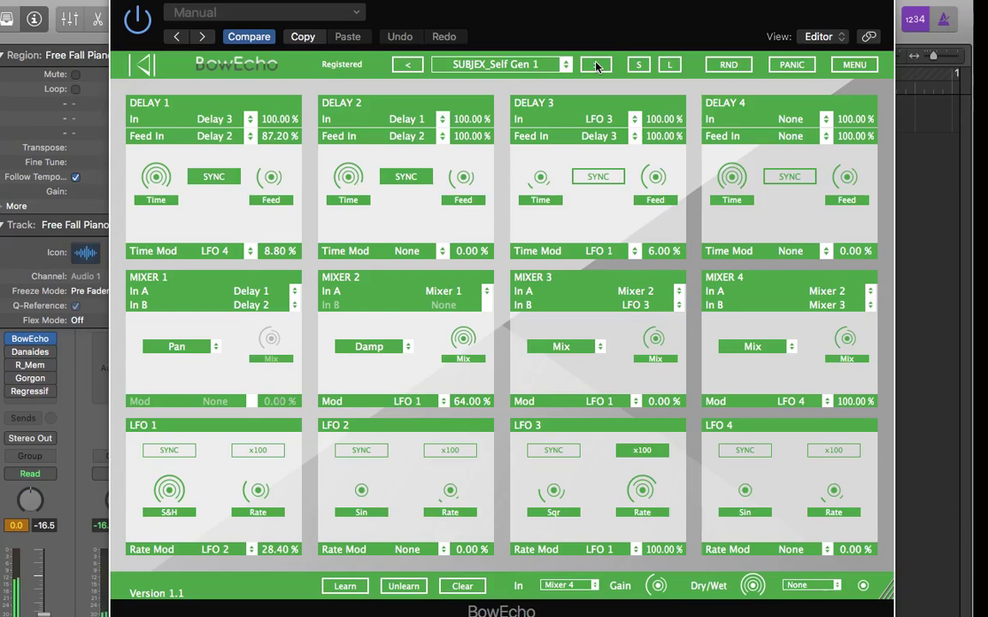
click(596, 66)
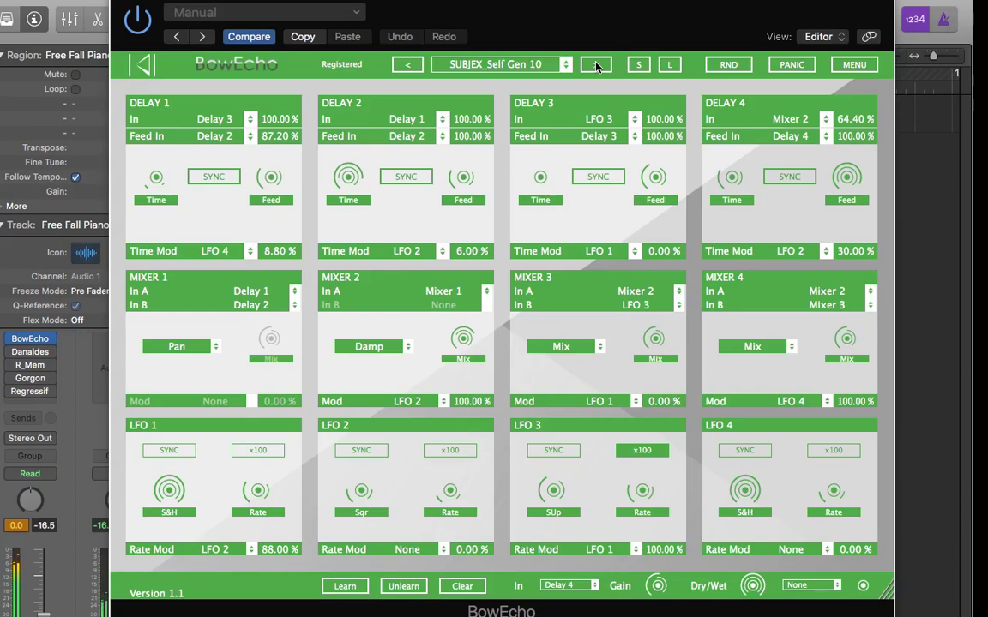
click(596, 67)
click(596, 66)
click(596, 67)
click(596, 67)
click(596, 67)
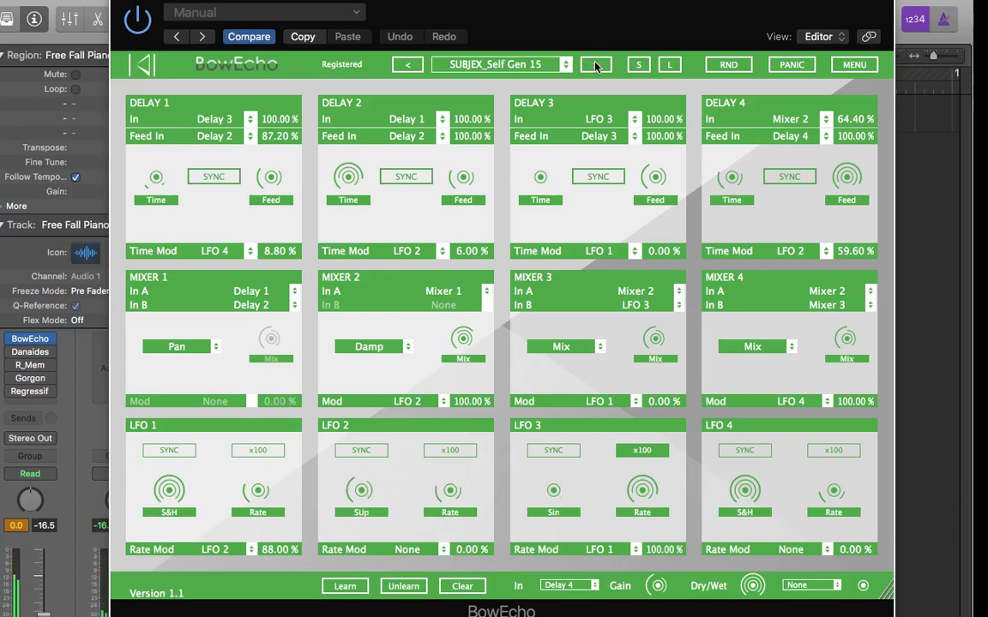
click(596, 66)
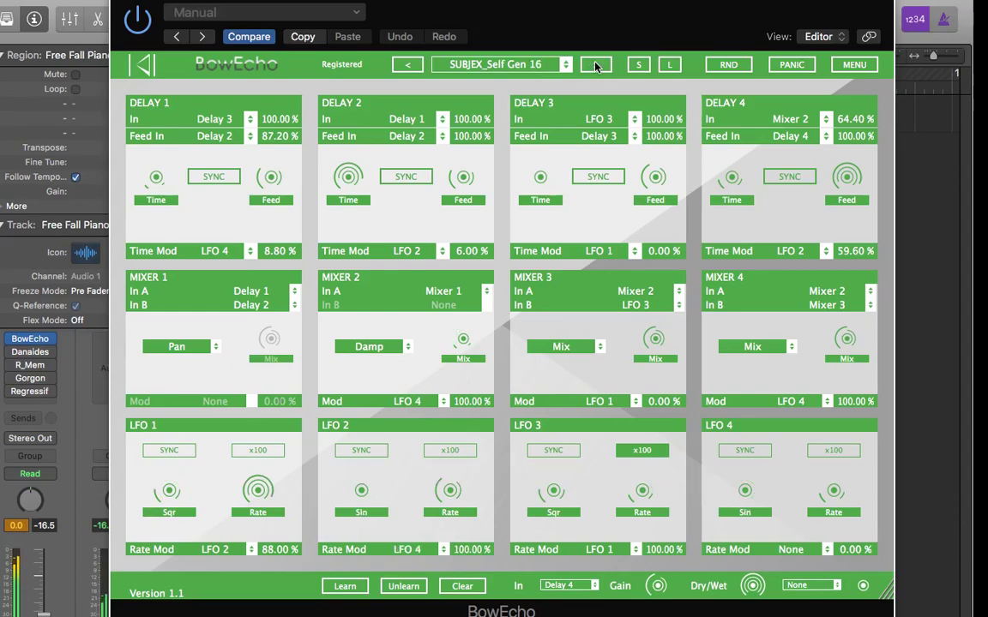
click(596, 67)
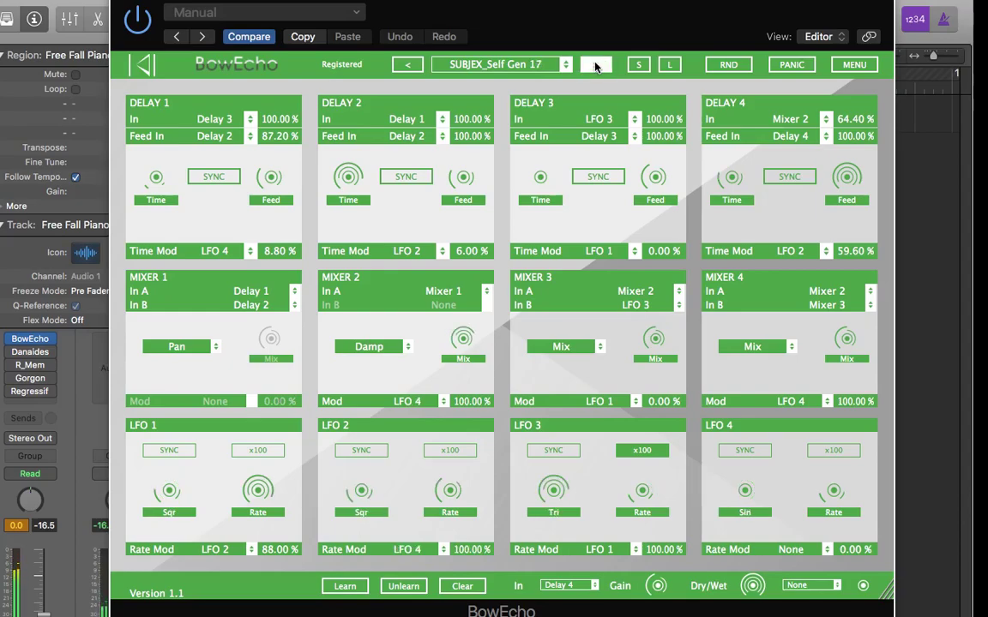
click(596, 67)
click(596, 67)
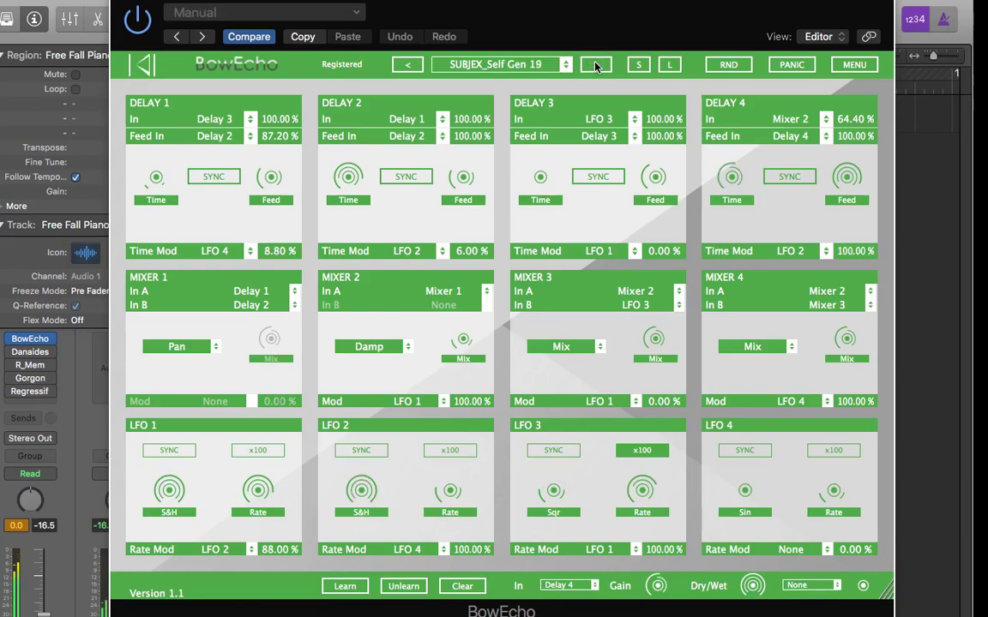
Audition the remaining SUBJEX presets in sequence, from SUBJEX_Self Gen 2 through SUBJEX_Self Gen 9
click(596, 67)
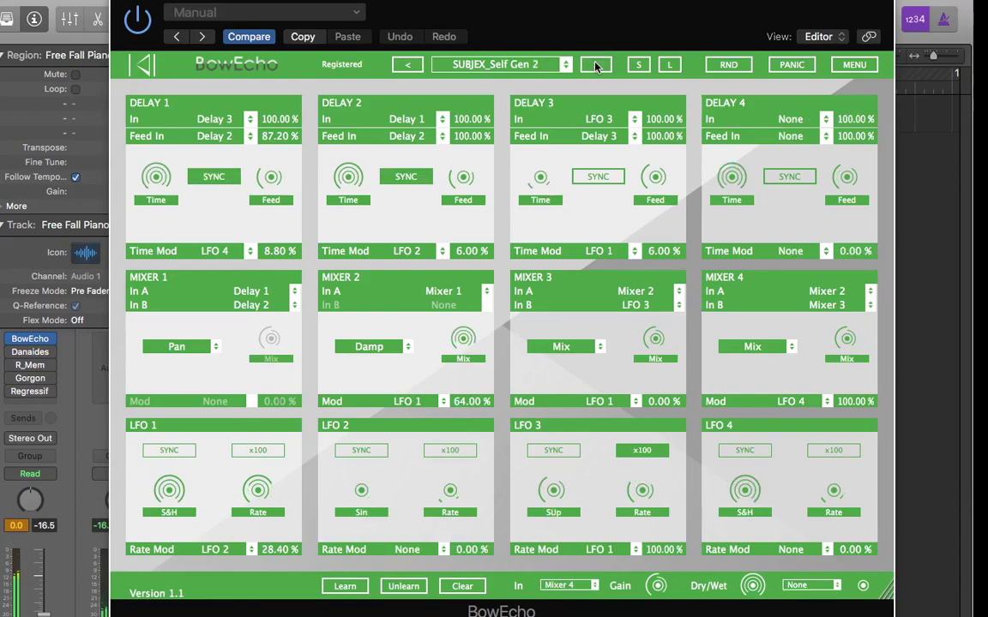
click(596, 67)
click(598, 66)
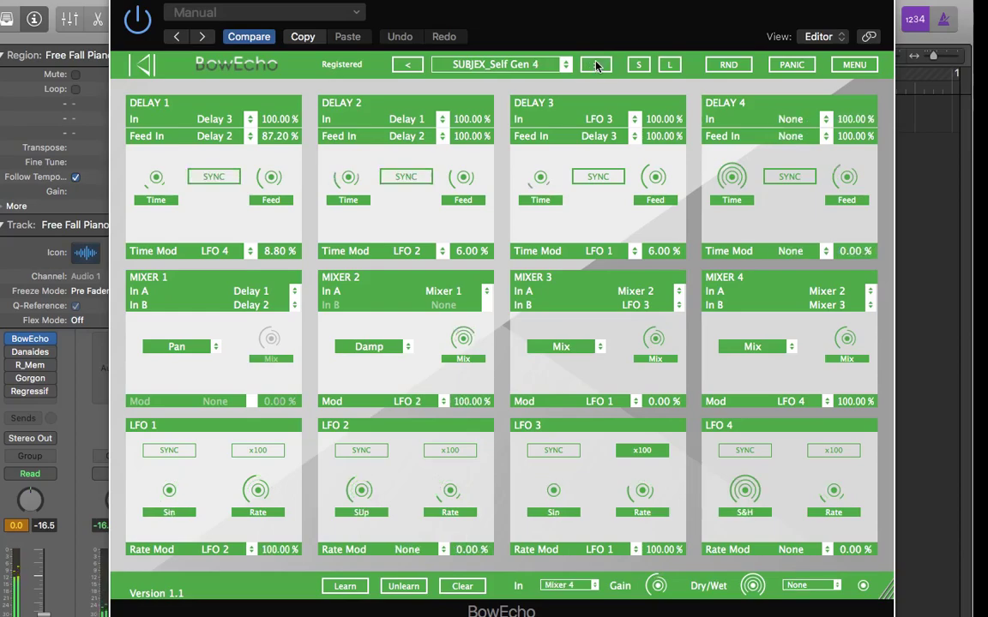
click(597, 66)
click(597, 66)
click(598, 66)
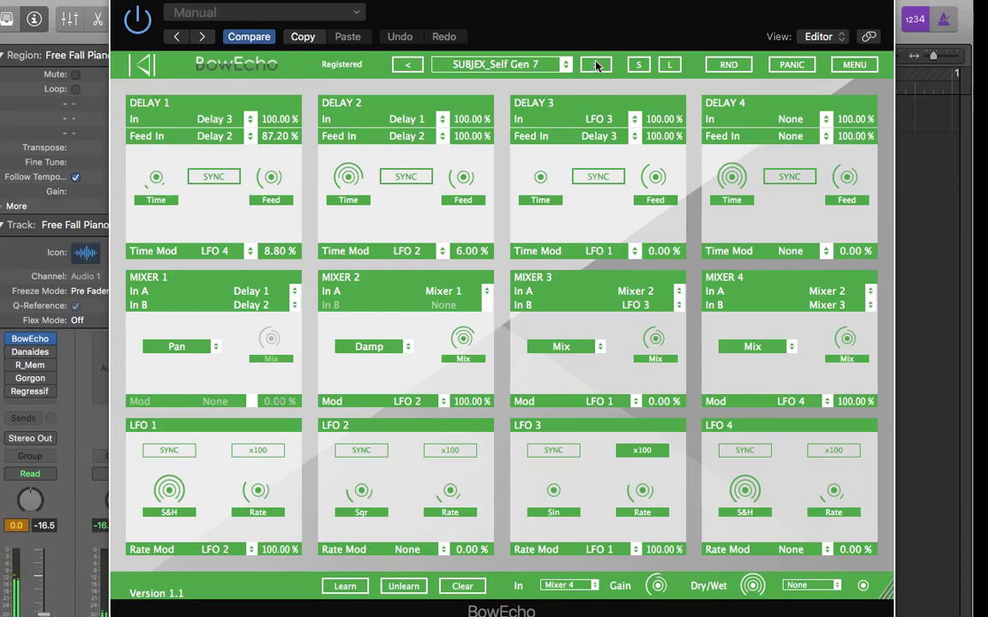
click(598, 66)
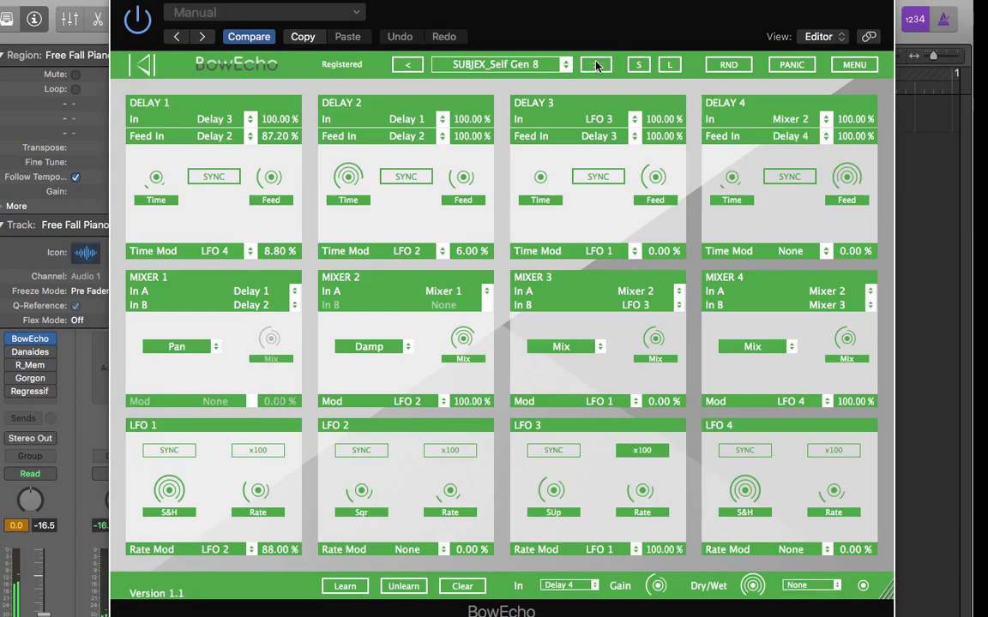
click(597, 66)
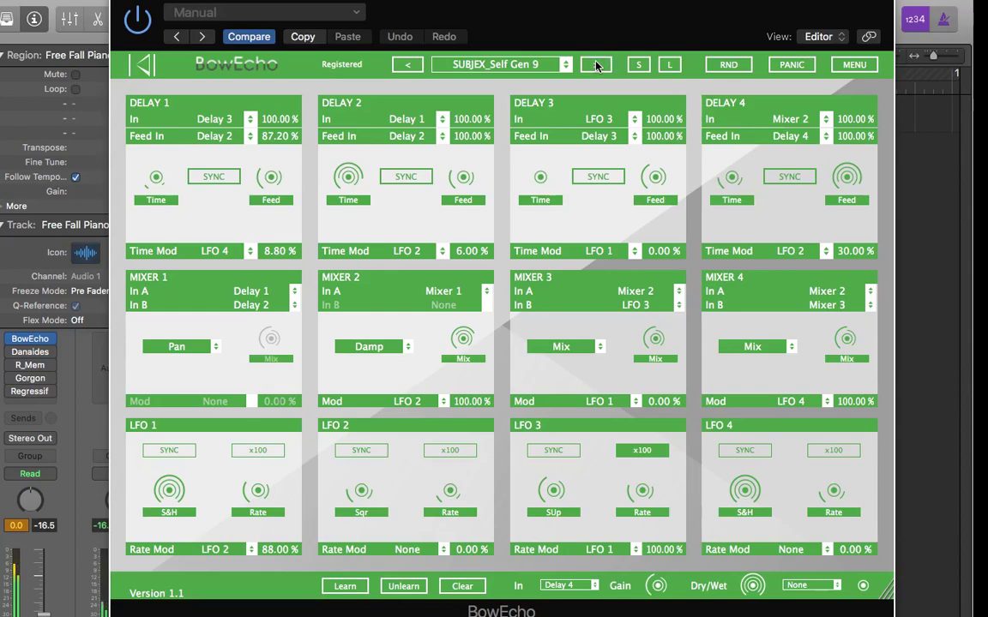
Load the ASD_Clear preset and bypass the BowEcho plug-in
click(598, 66)
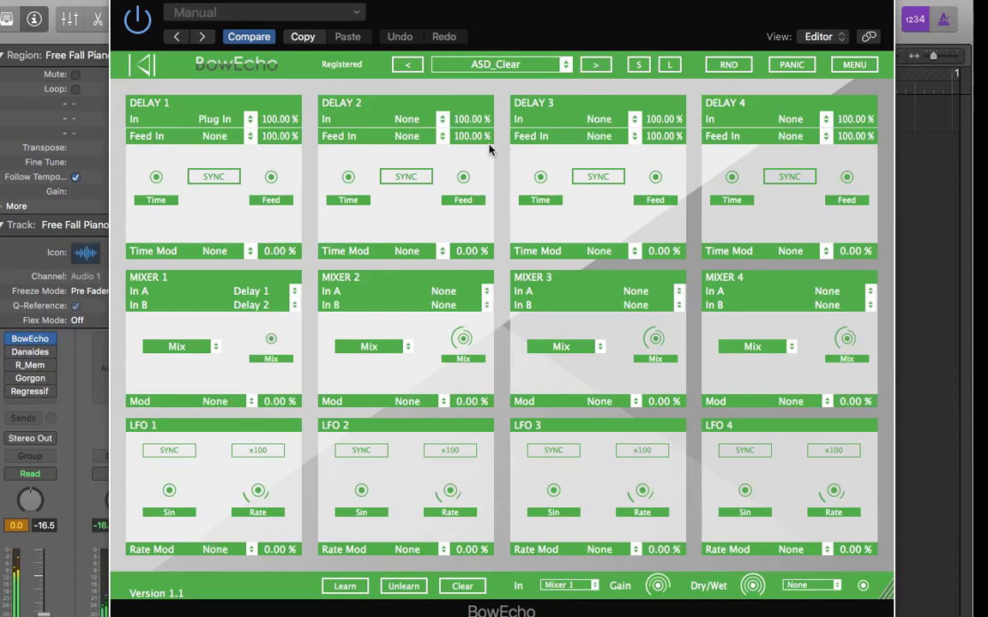
click(138, 25)
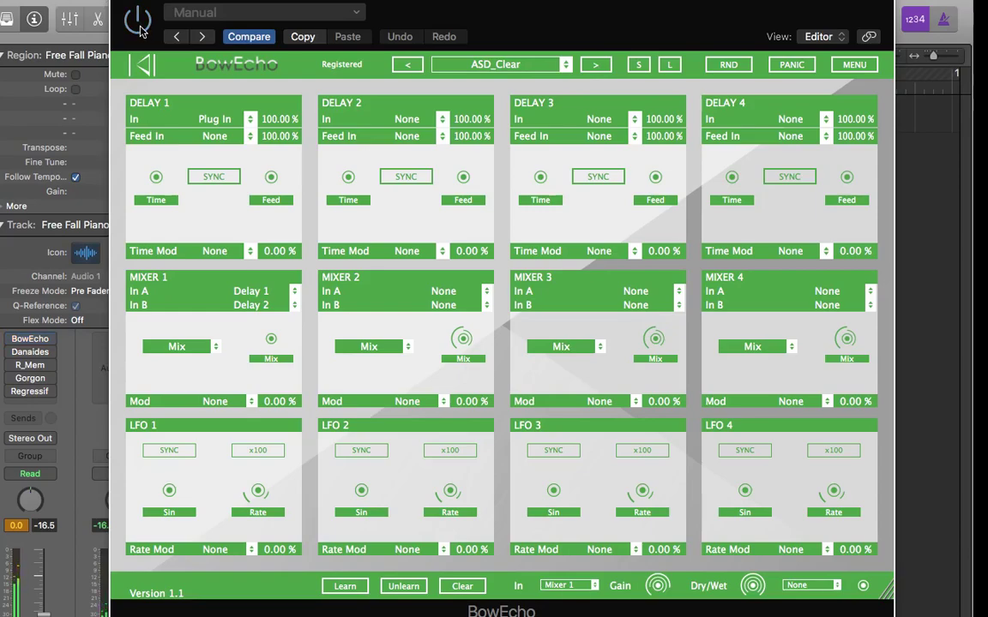